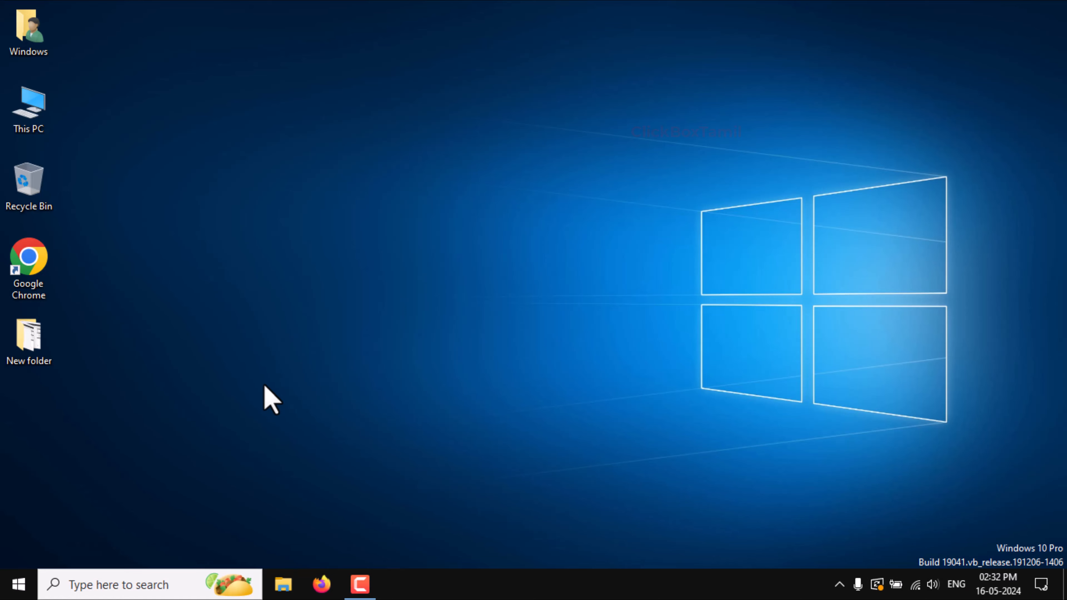
Search Windows for "create" and open the Create a restore point settings.
click(145, 584)
text(crea)
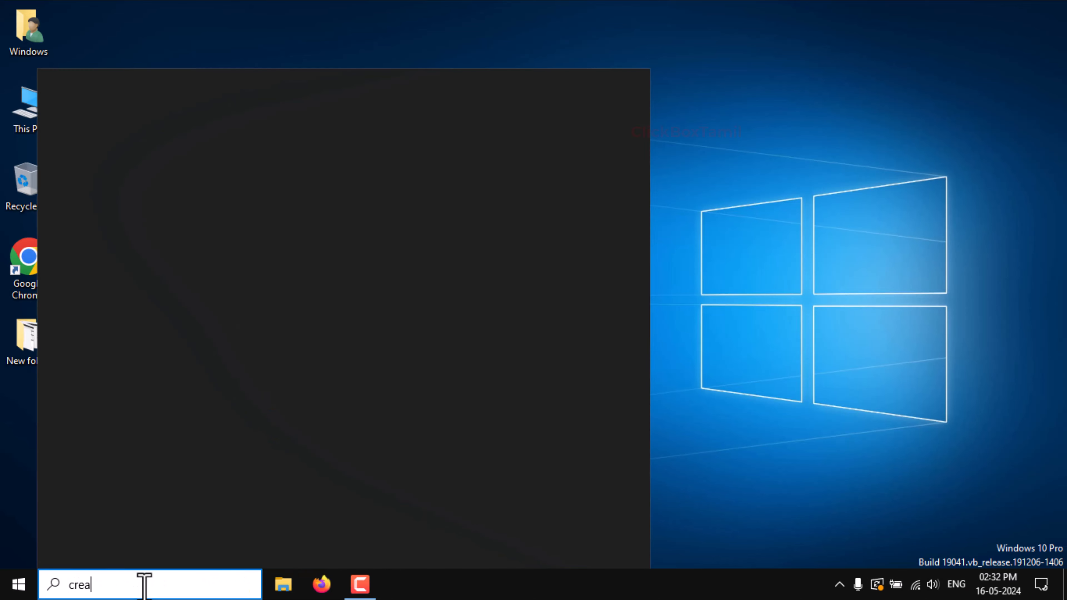
text(te)
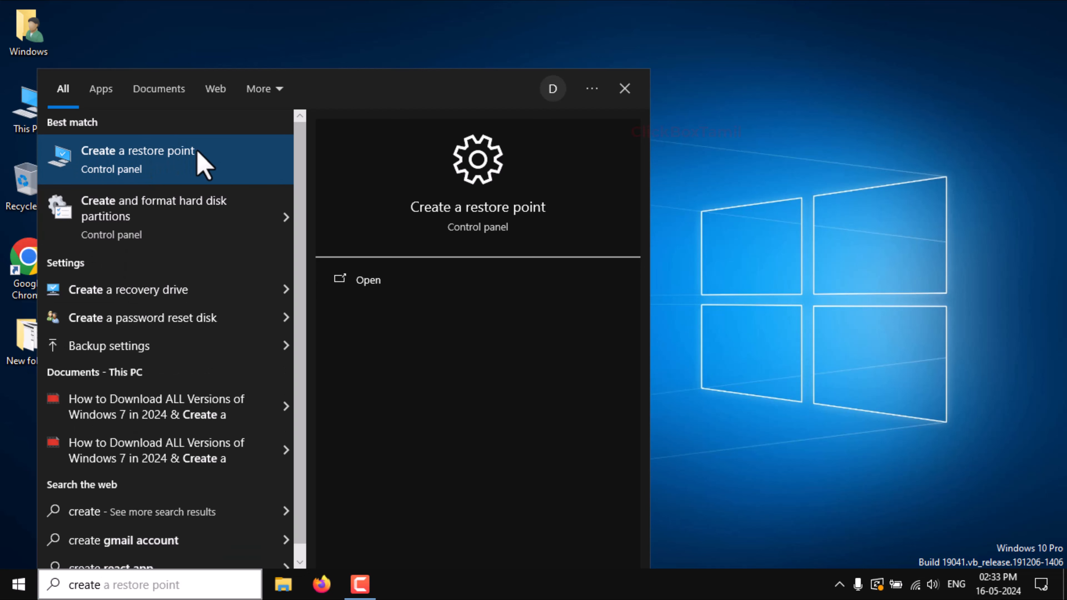
click(200, 161)
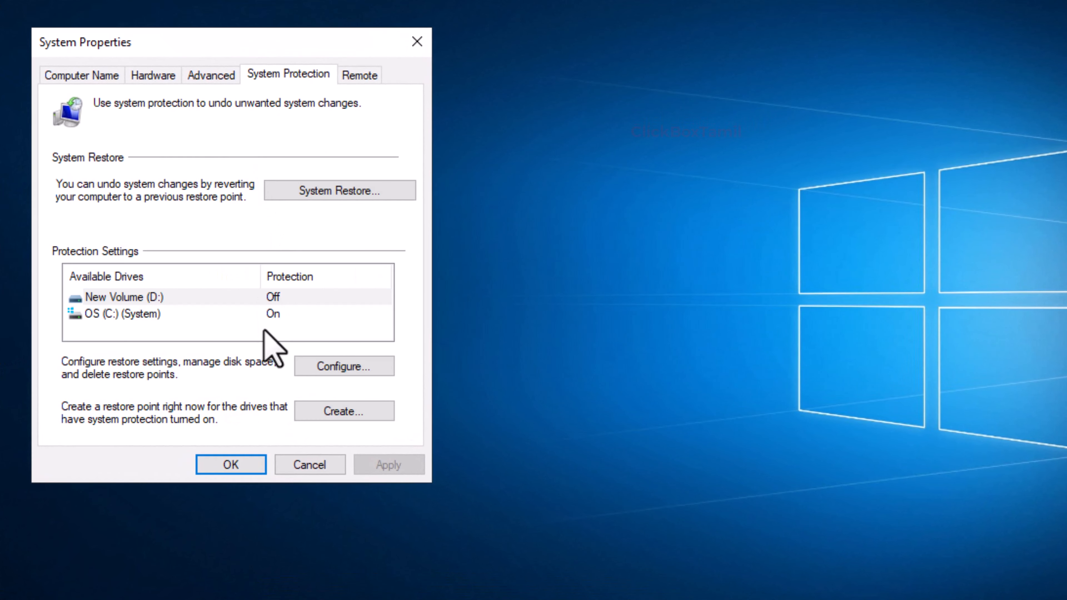
Create a restore point described as "Speed up Windows" for the OS (C:) system drive and close System Properties.
click(152, 319)
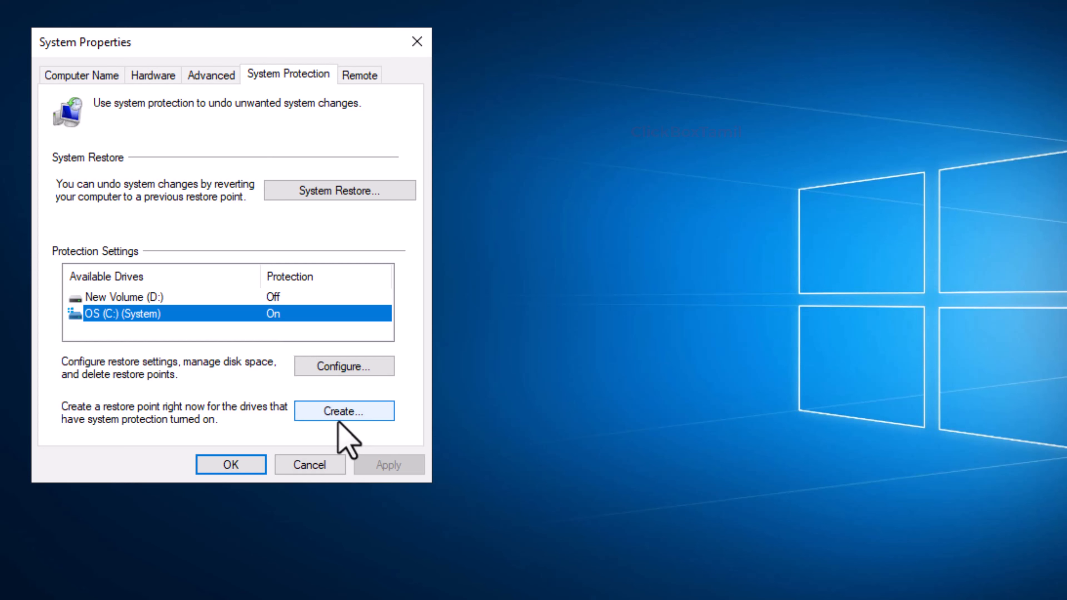
click(348, 416)
text(Speed up Windows)
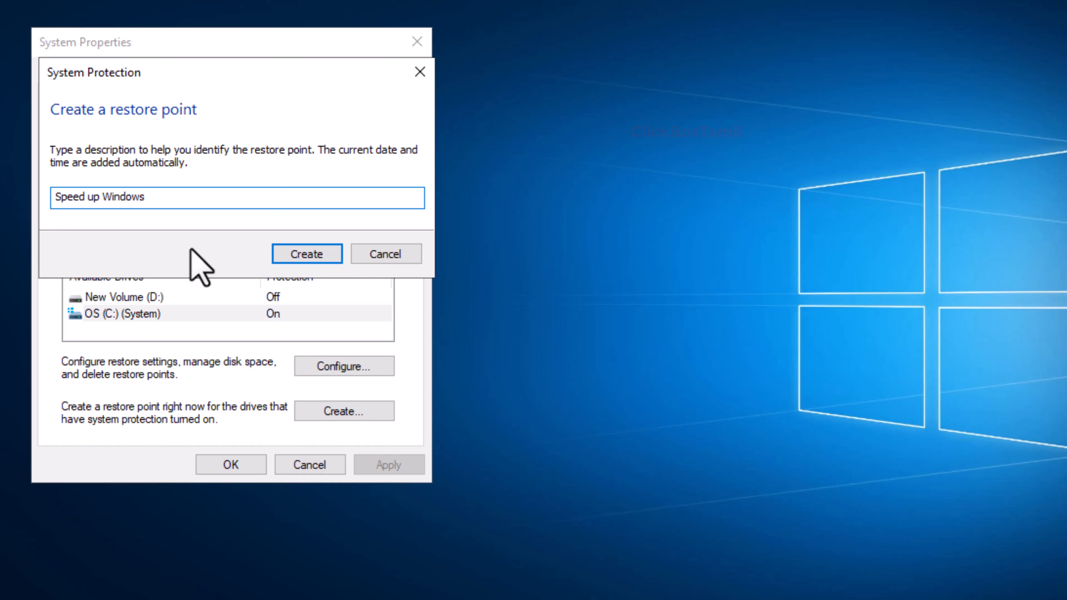
click(304, 254)
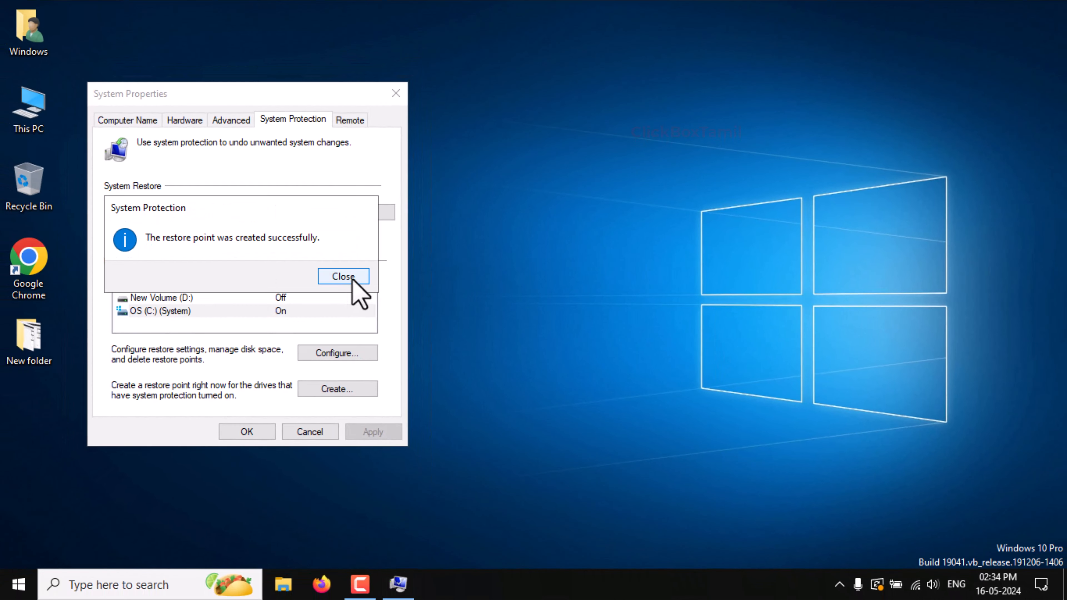
click(355, 277)
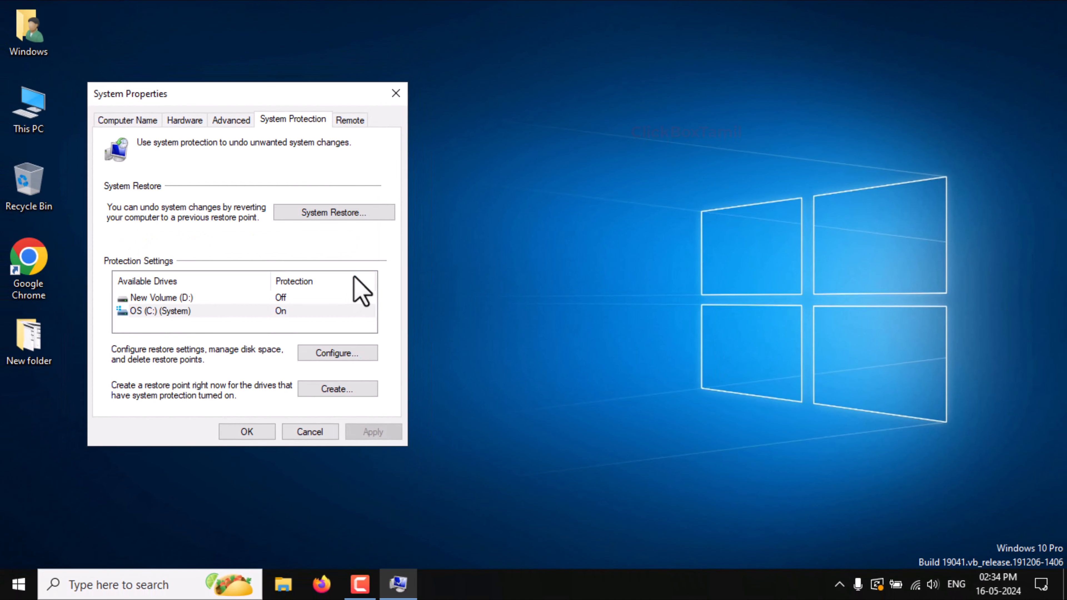
click(243, 433)
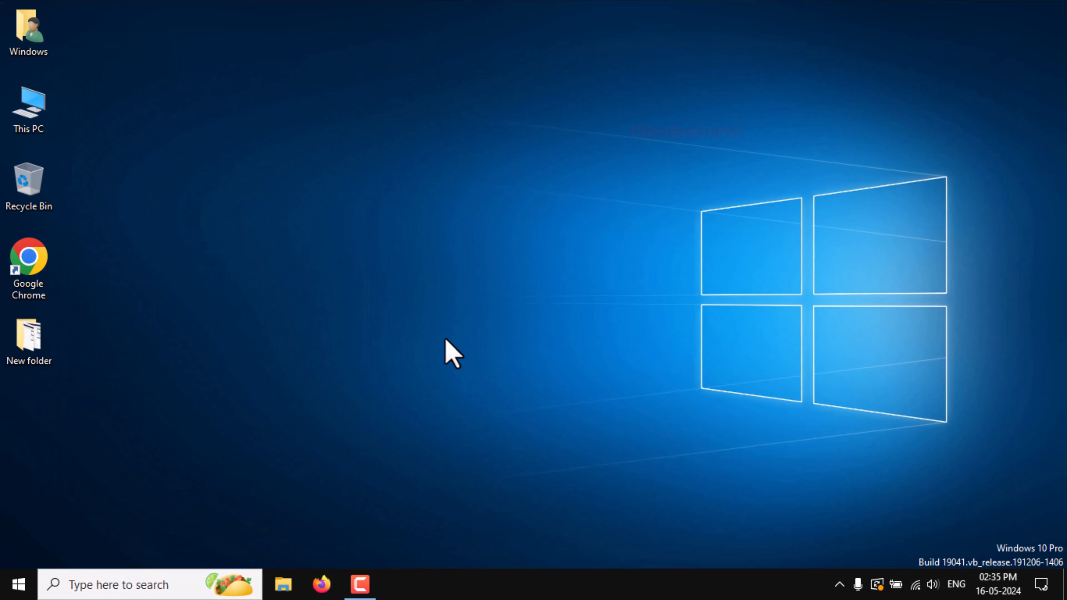
Search Windows for "registry" and open Registry Editor.
click(97, 585)
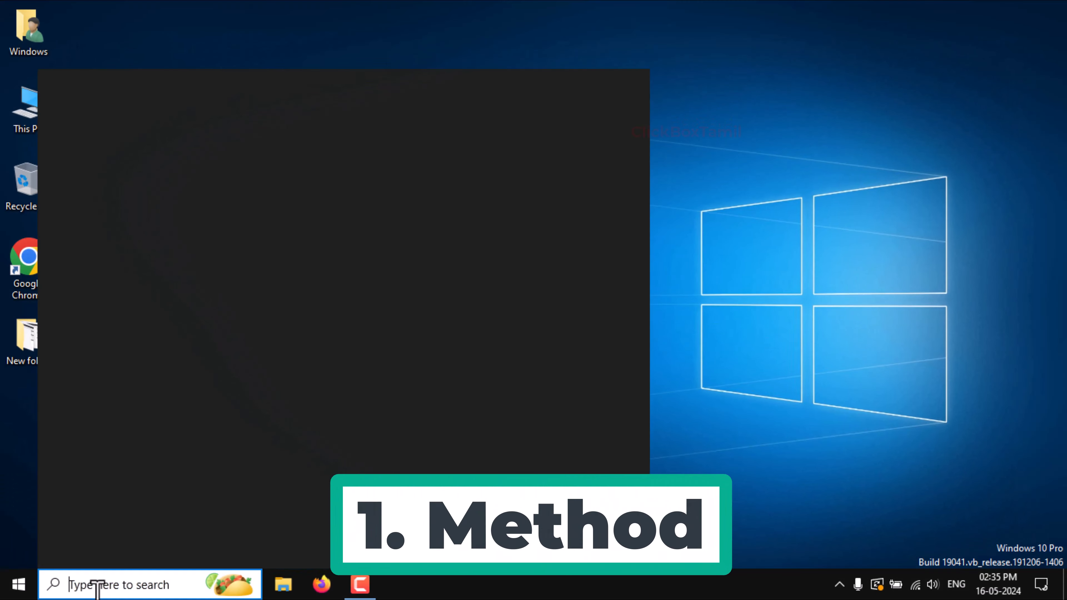
text(regis)
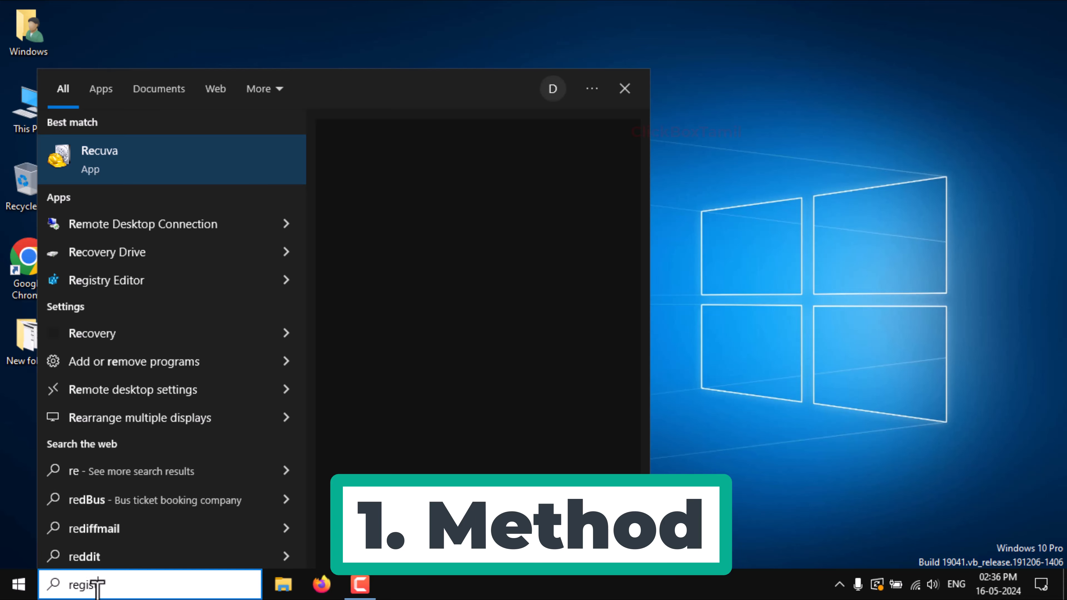
text(try)
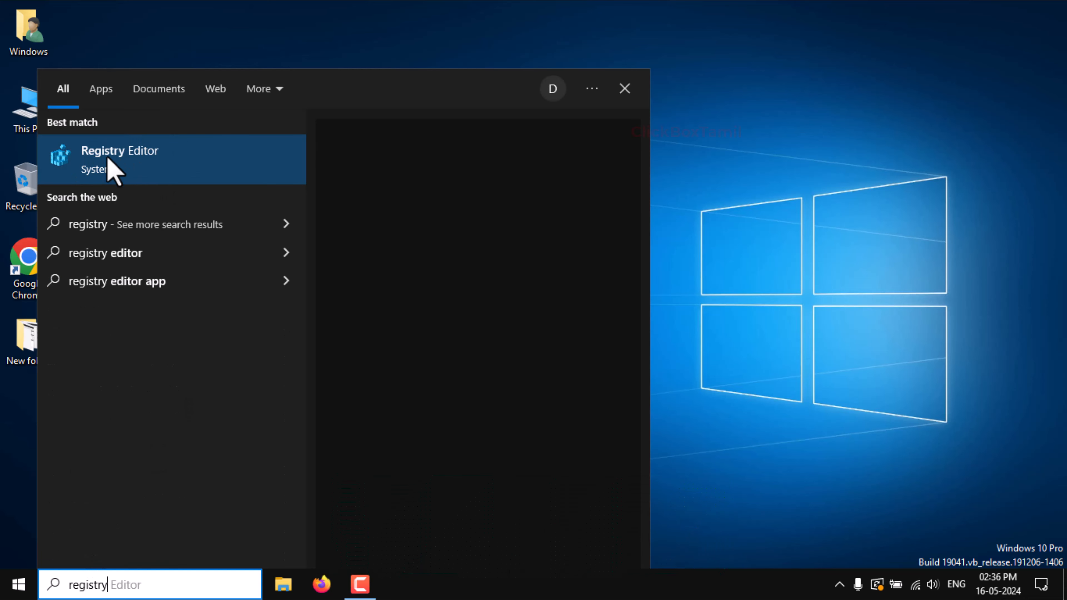
click(670, 202)
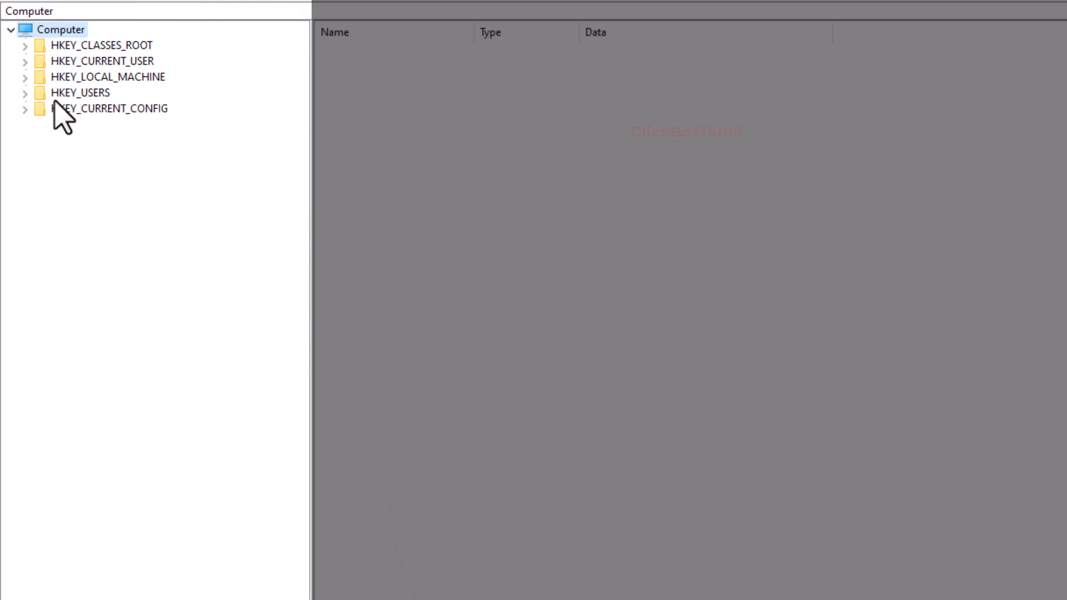
Go to the registry key HKEY_LOCAL_MACHINE\SYSTEM\CurrentControlSet\Control.
click(25, 77)
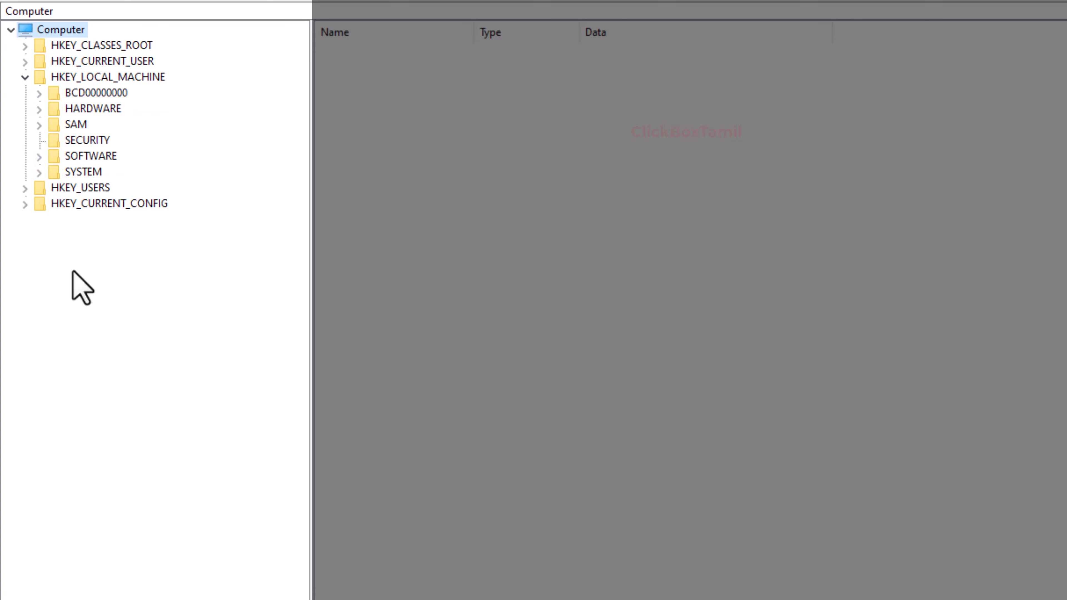
click(40, 173)
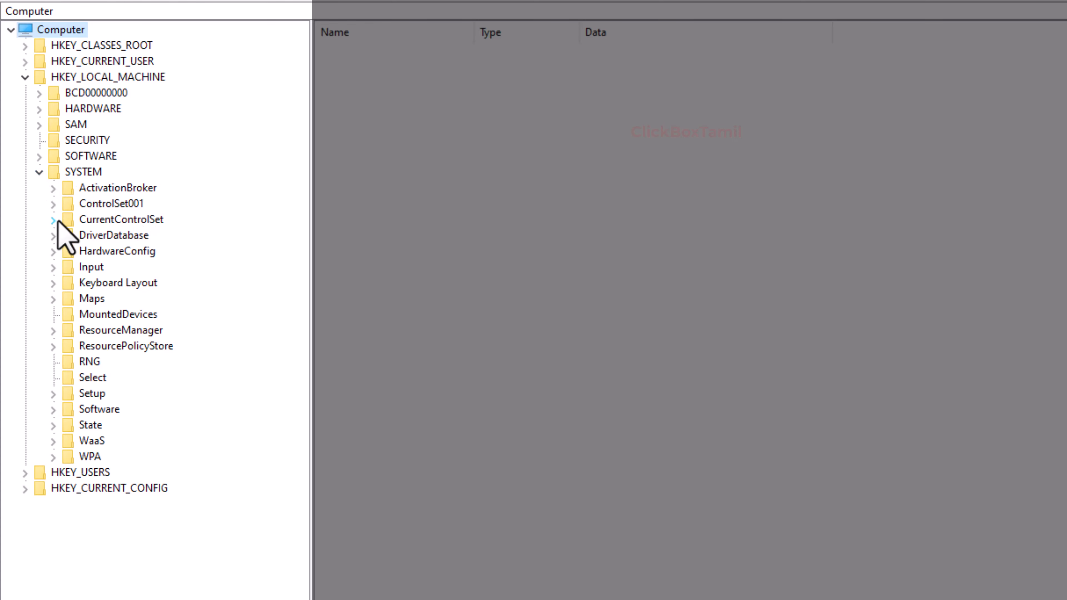
click(54, 220)
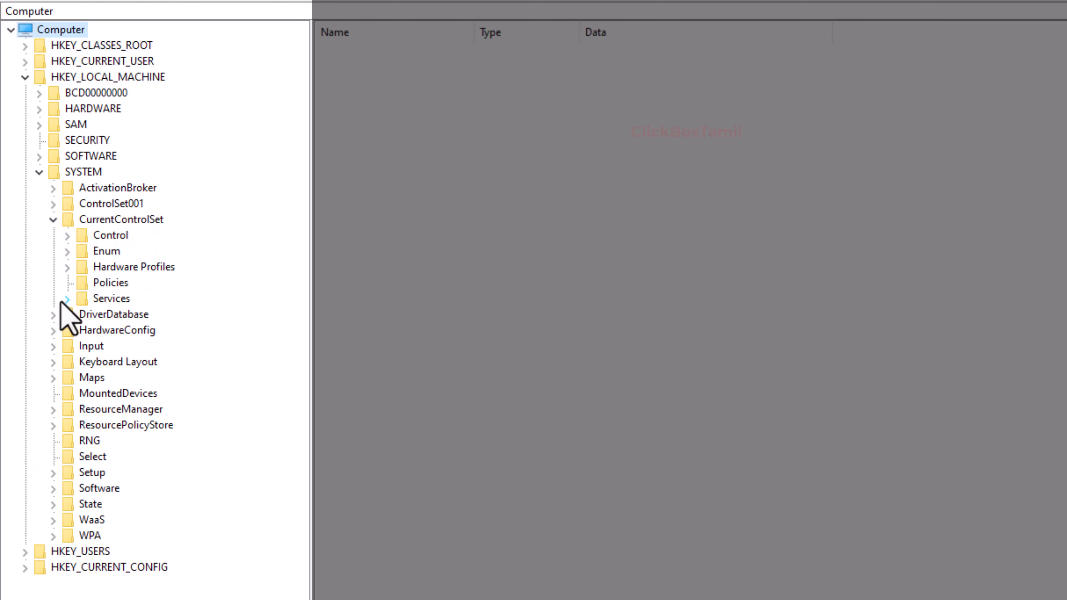
click(109, 220)
click(100, 237)
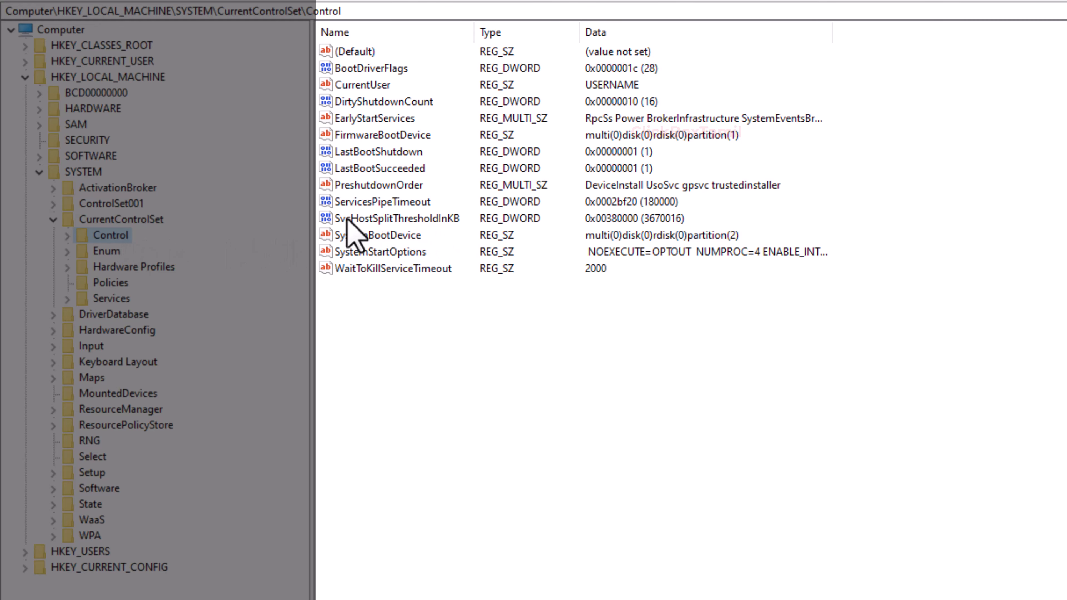
Open the SvcHostSplitThresholdInKB value of the Control key for editing.
click(397, 219)
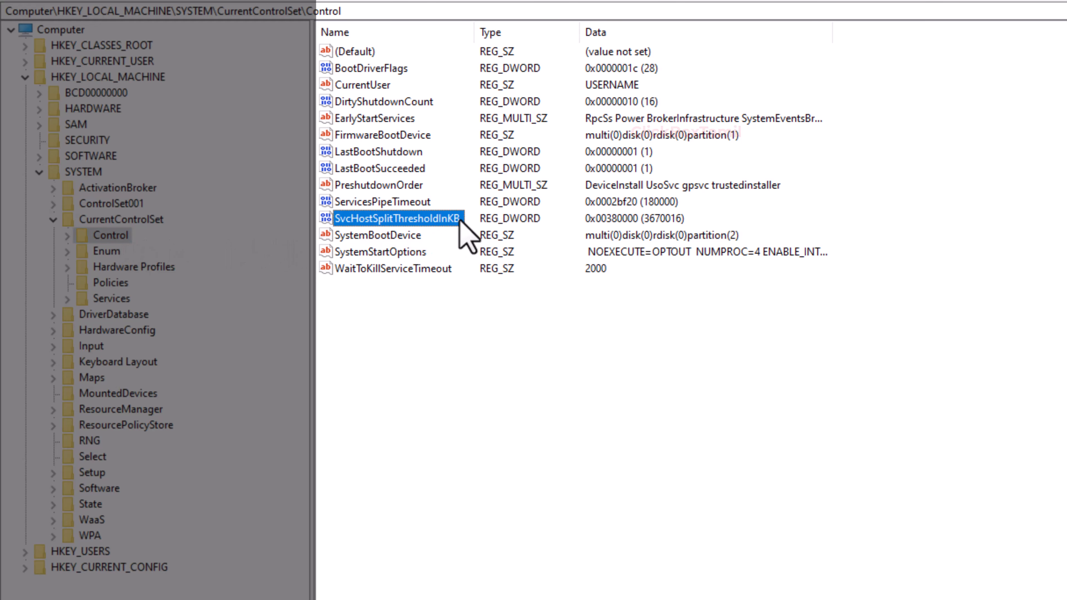
click(463, 276)
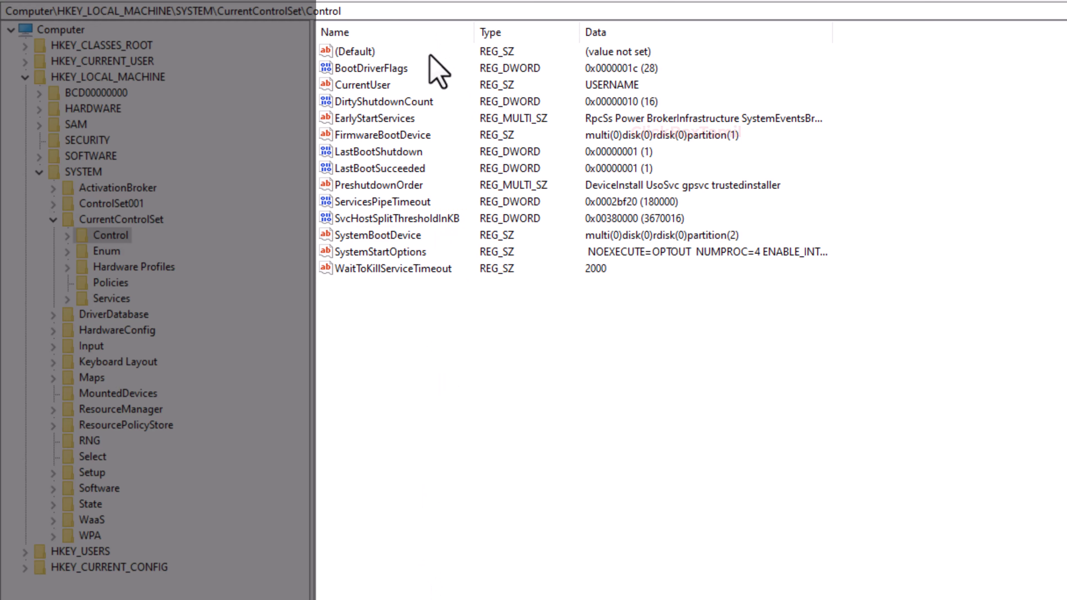
click(379, 219)
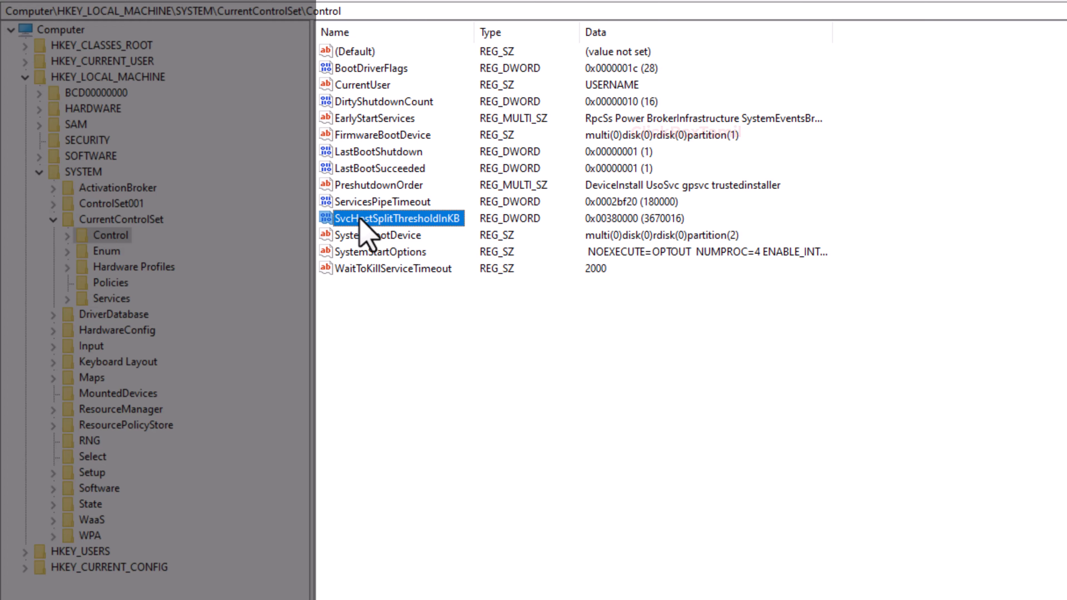
right_click(365, 220)
click(416, 231)
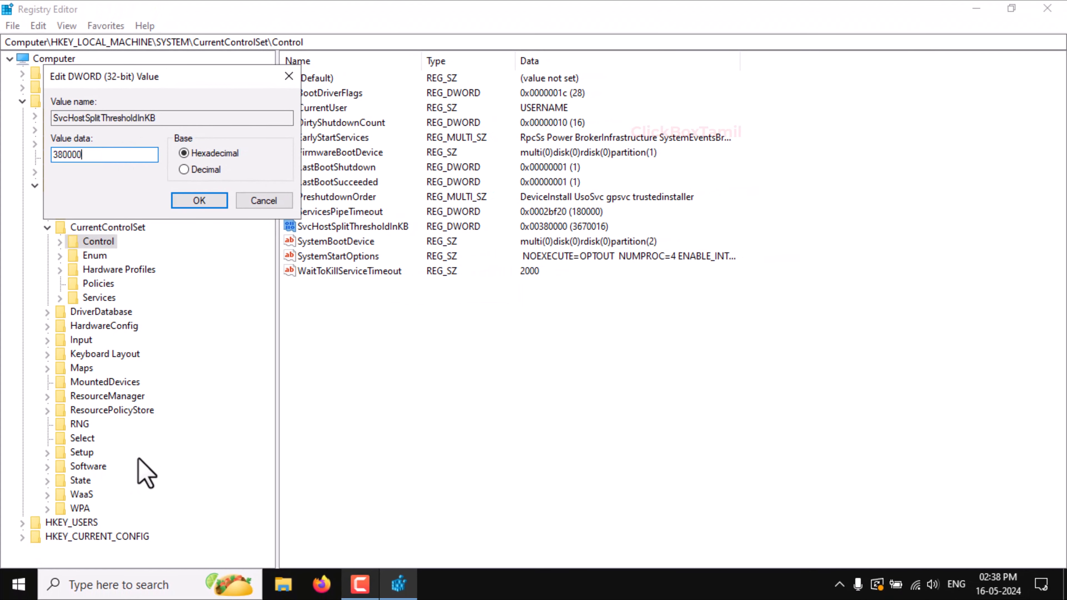
Check the installed RAM in the device specifications of the system's About page, and close the SvcHostSplitThresholdInKB value without editing it.
click(93, 585)
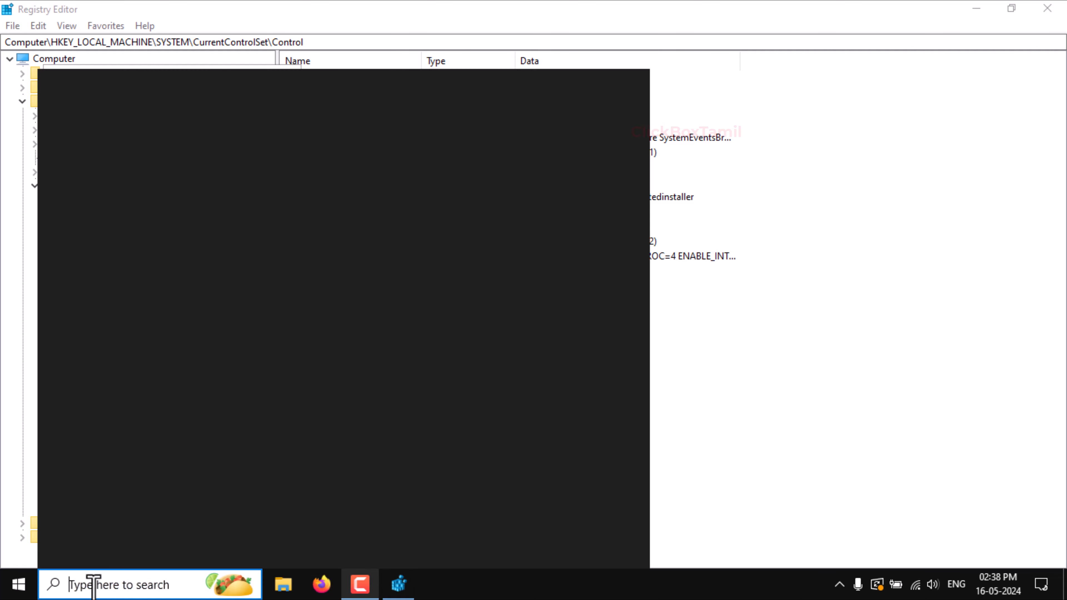
text(about sys)
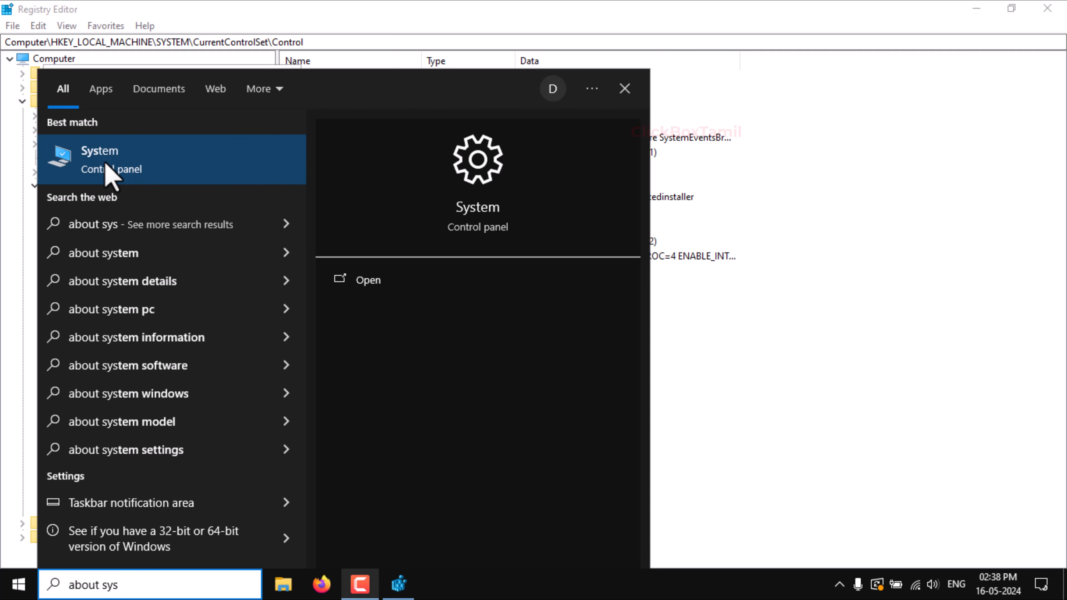
click(99, 171)
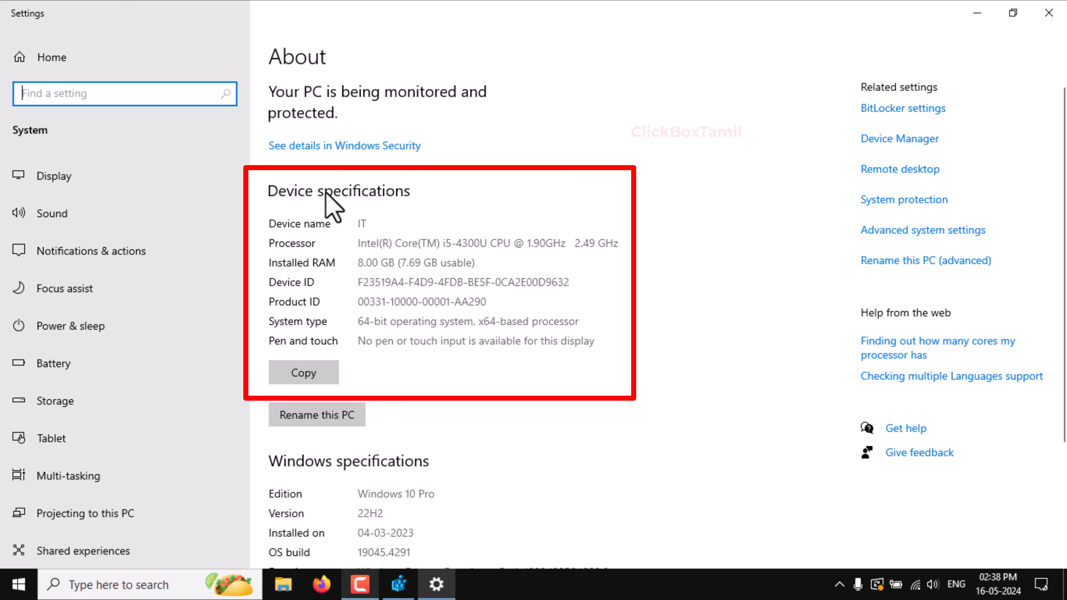
mouse_move(359, 265)
mouse_down()
mouse_move(411, 264)
mouse_move(354, 265)
mouse_up()
click(386, 264)
click(390, 291)
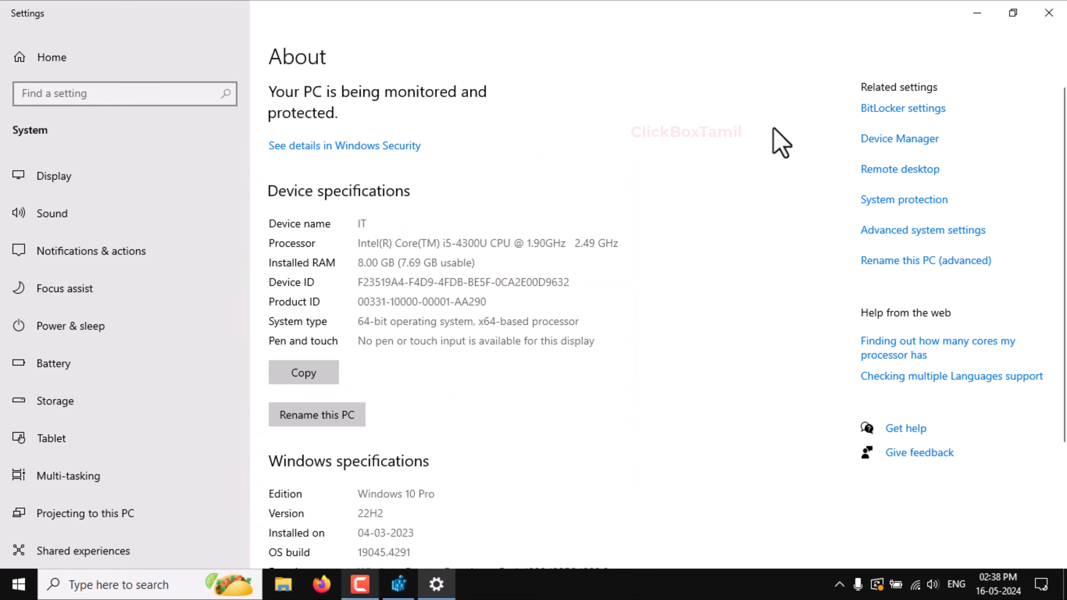
click(976, 13)
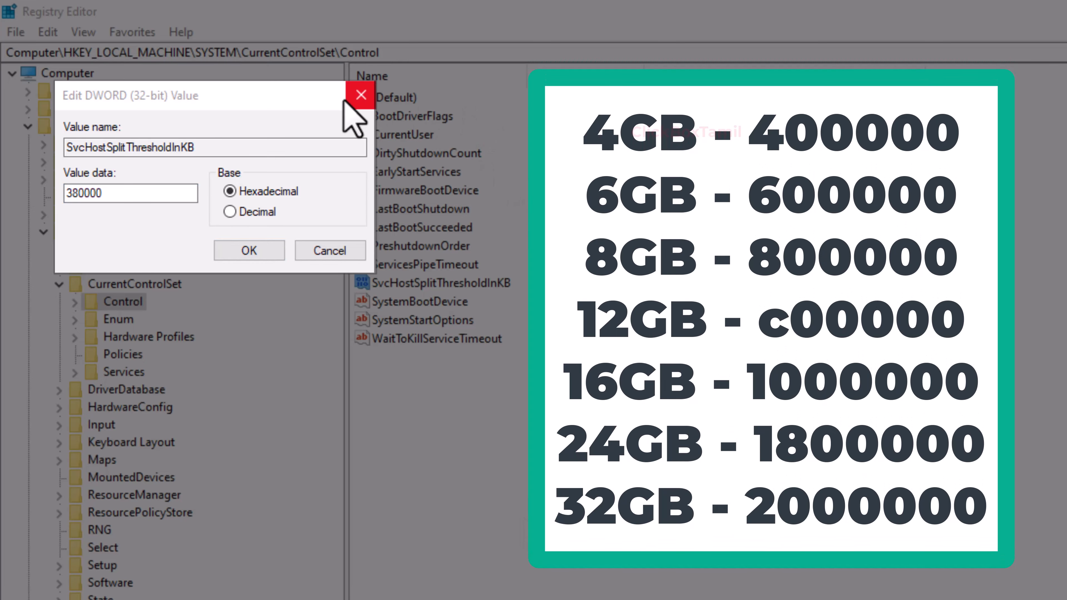
click(326, 98)
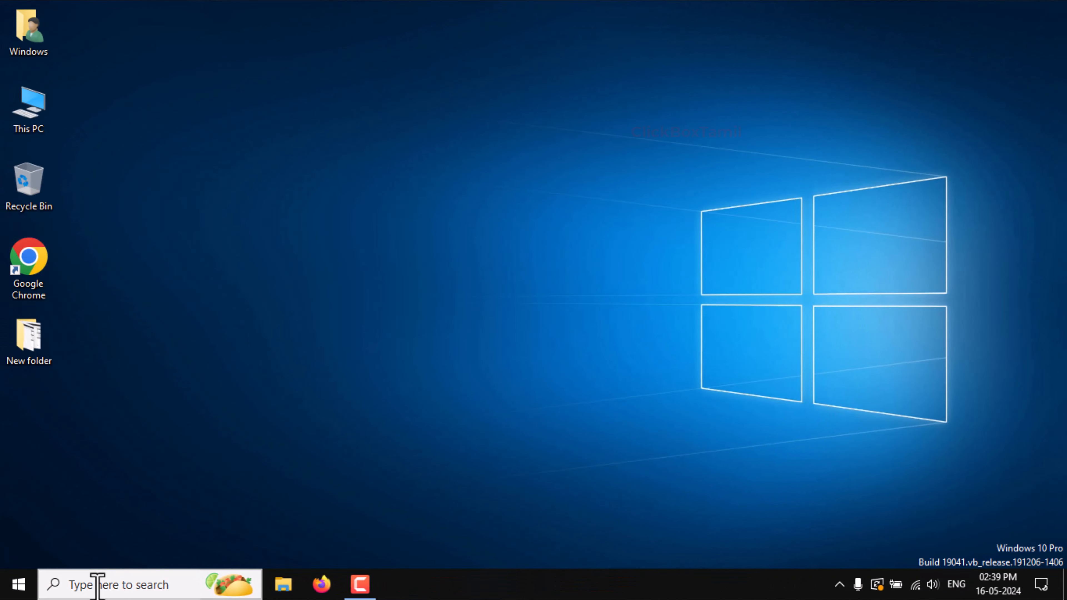
Search Windows for "settings" and open the Privacy category of Windows Settings.
click(97, 586)
text(settings)
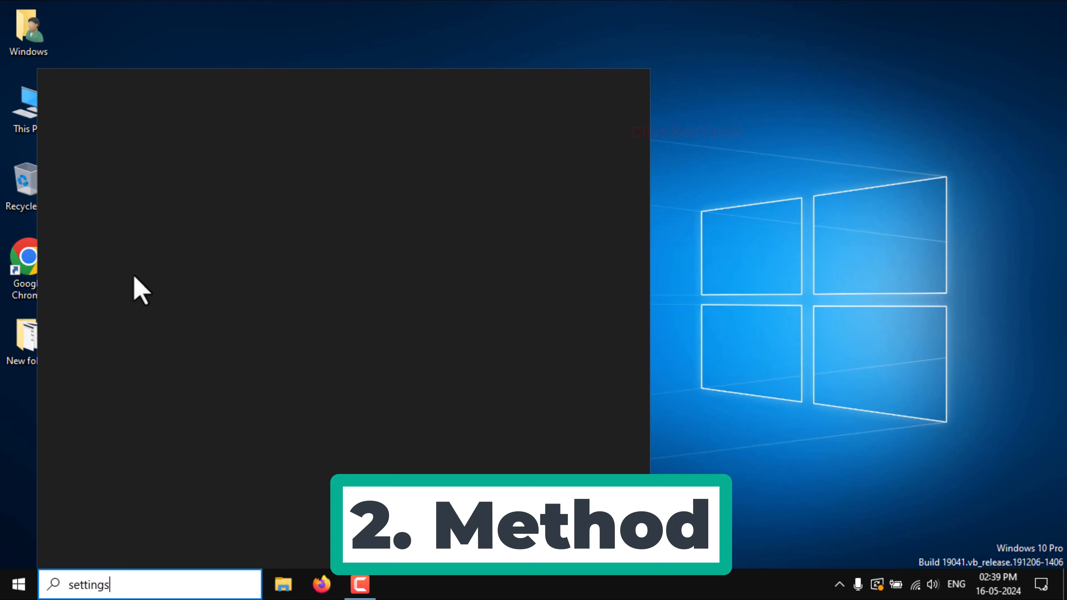
click(104, 157)
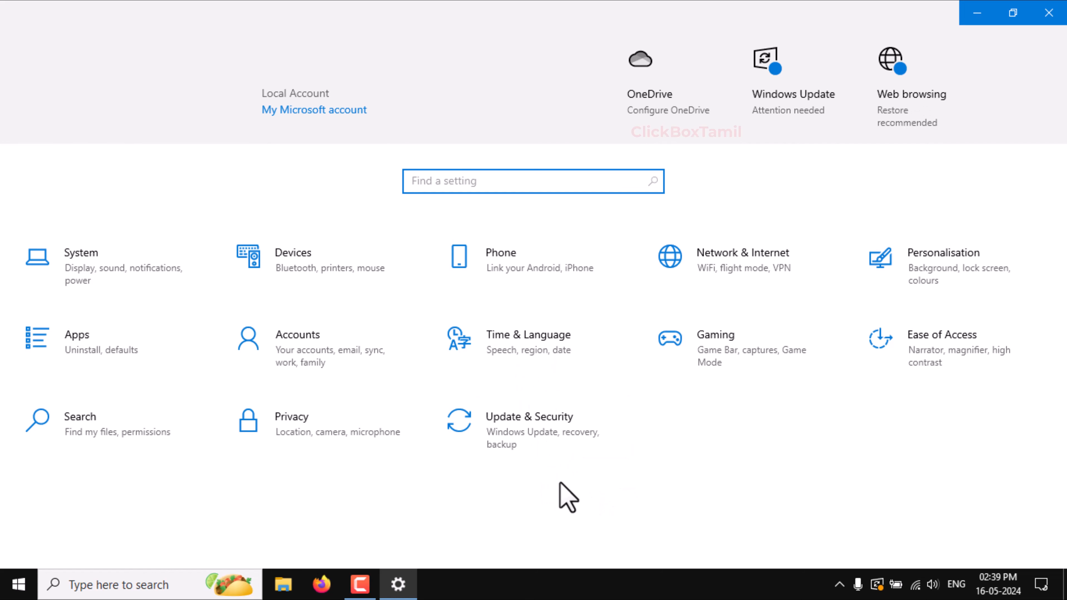
click(301, 426)
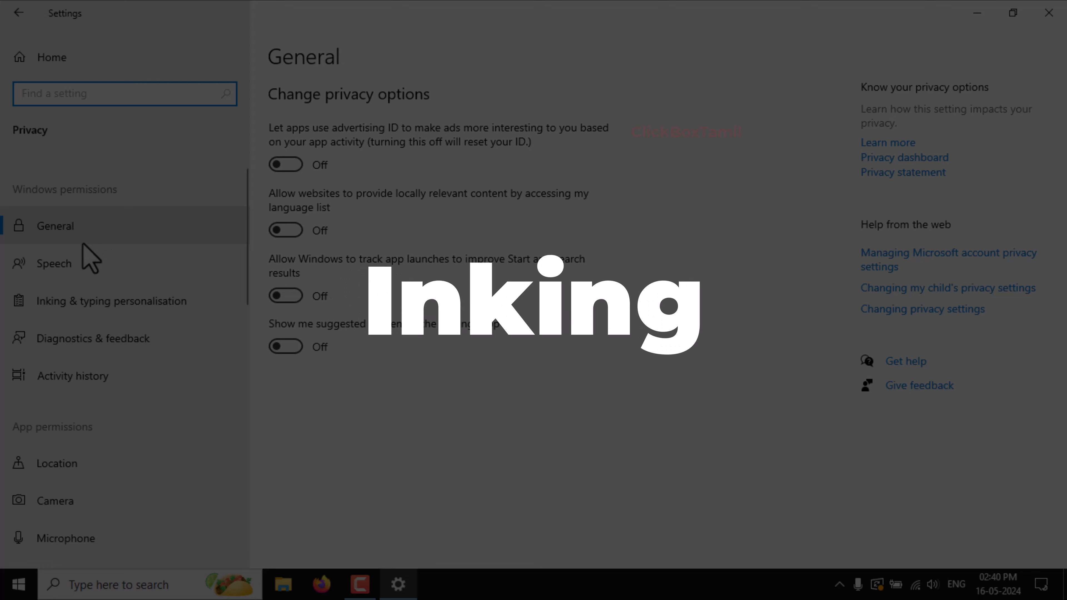
Switch the advertising ID permission on and back off, view the Speech privacy options, and return to the General ones.
click(291, 165)
click(288, 165)
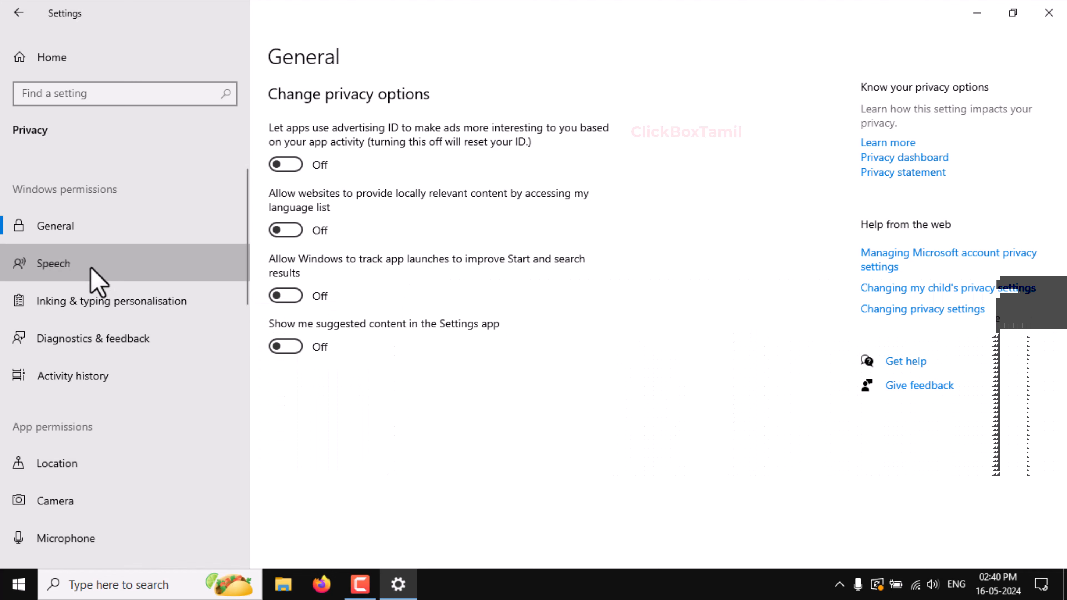
click(90, 268)
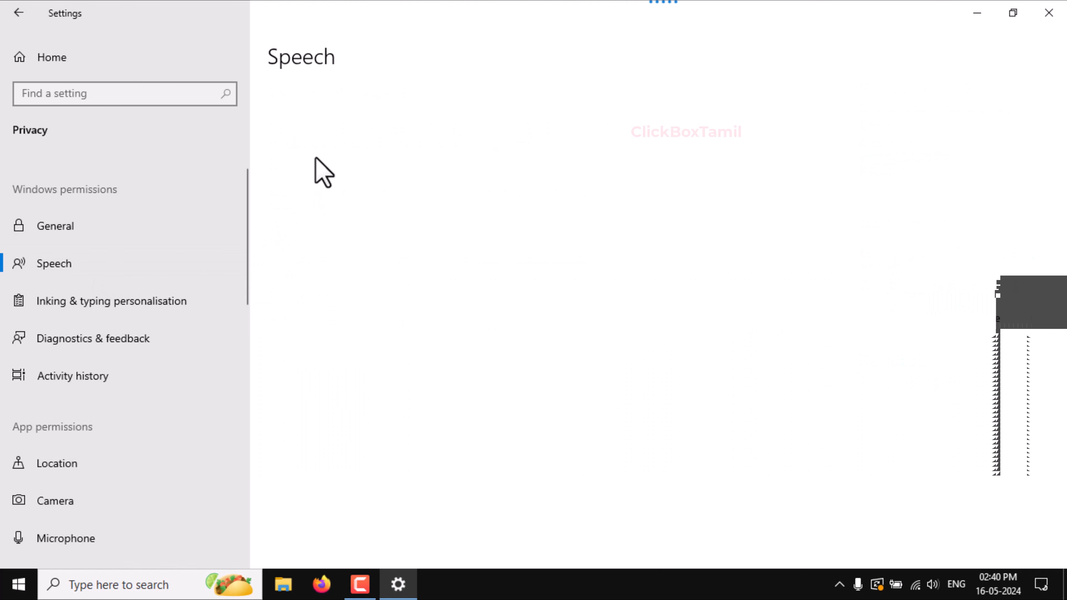
click(73, 225)
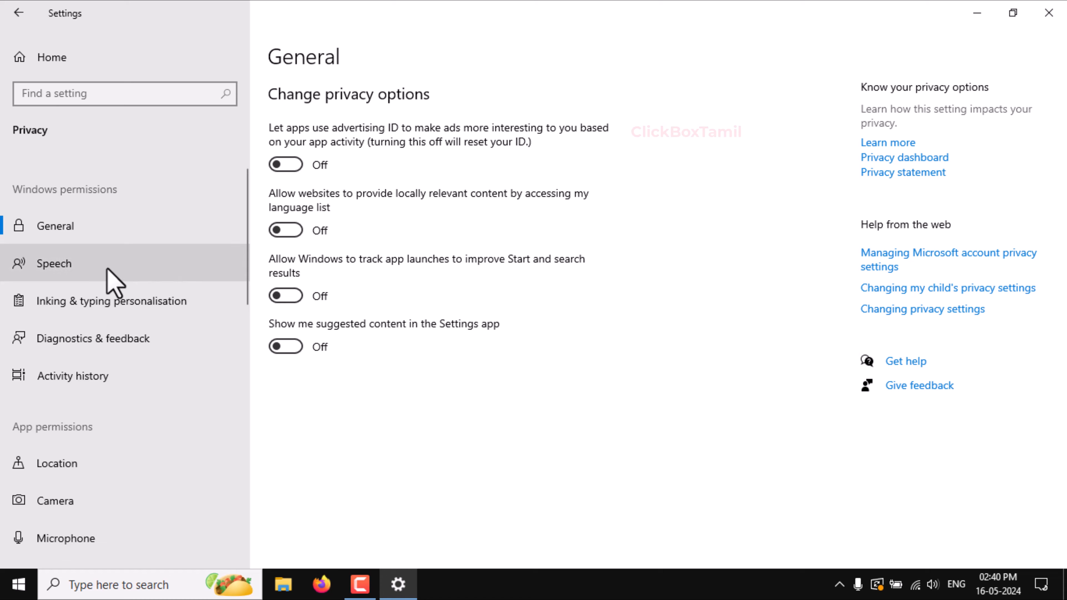
Turn on letting apps run in the background under Background apps and look through the list of individual apps.
scroll(84, 315, down, 10)
click(51, 348)
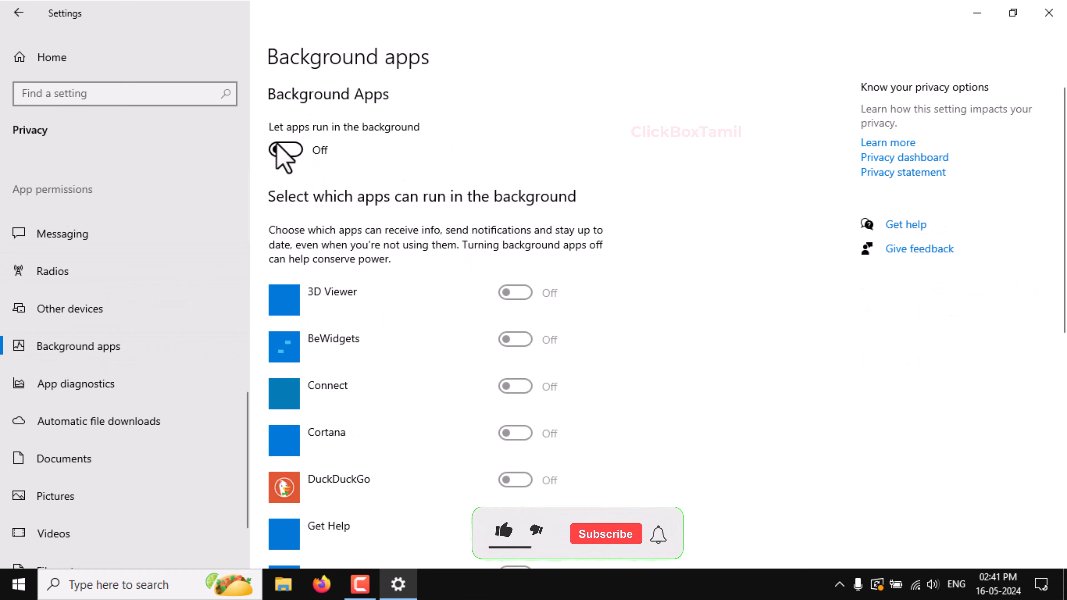
click(288, 152)
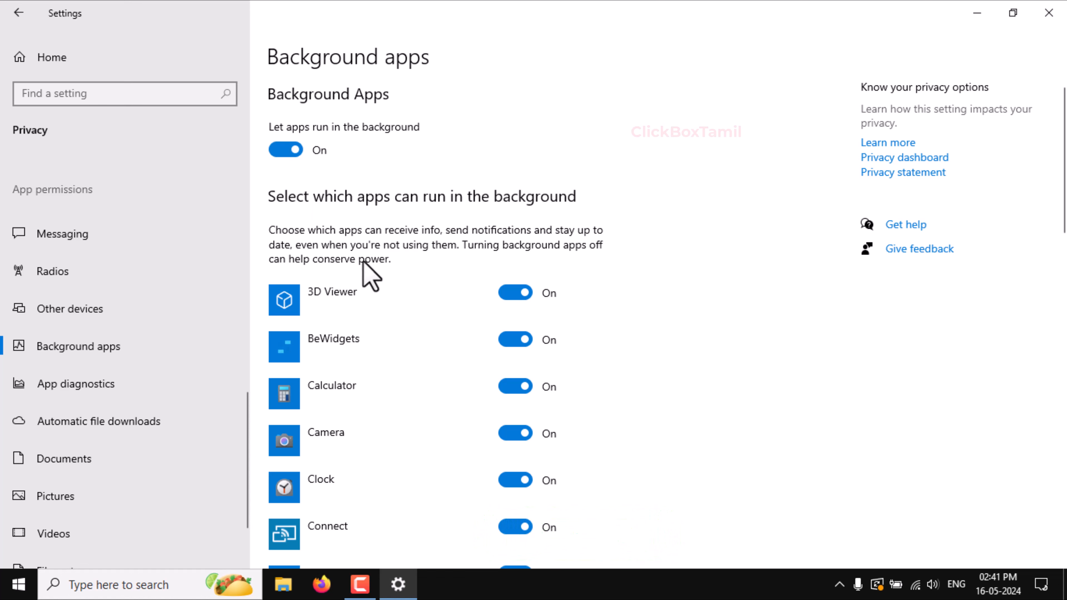
scroll(454, 351, down, 15)
scroll(452, 351, down, 8)
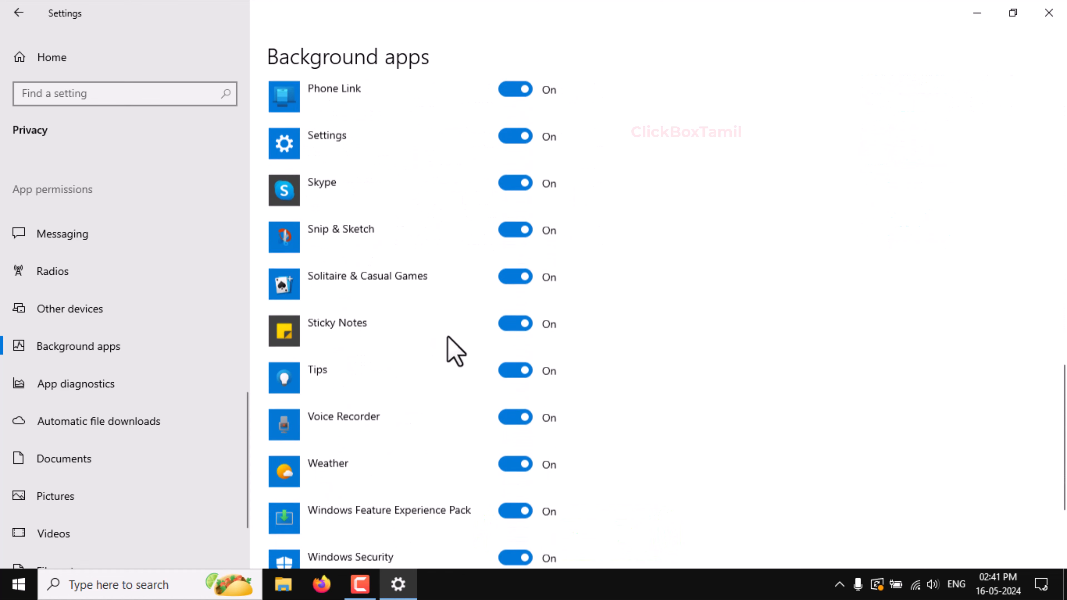
Turn off letting apps run in the background on the Background apps page.
scroll(448, 351, up, 20)
click(299, 150)
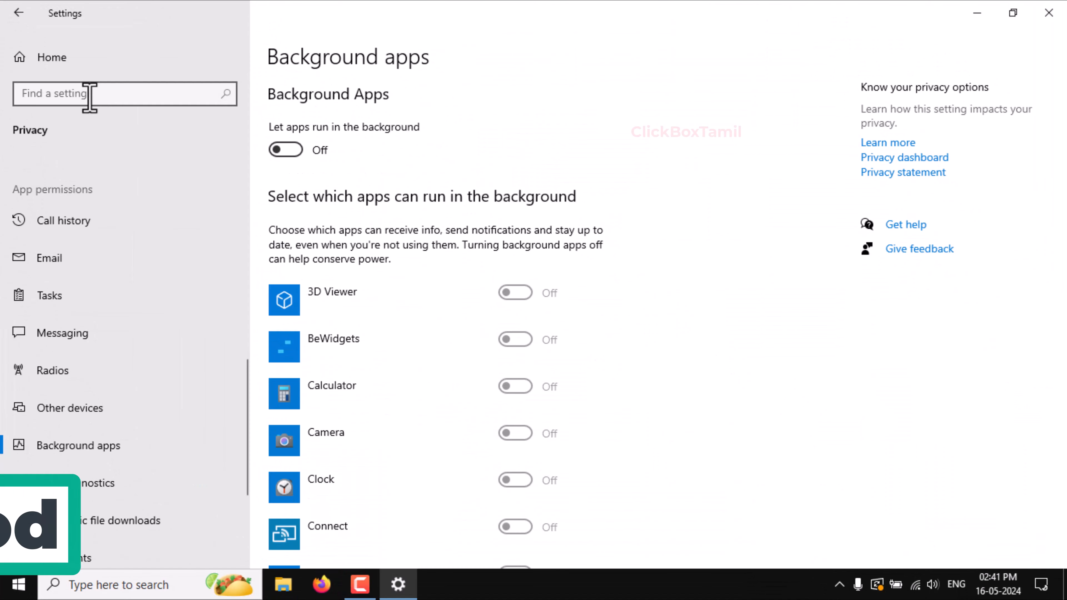
Search the settings for "startup", open Startup Apps and look through the list of apps that start at login.
click(89, 97)
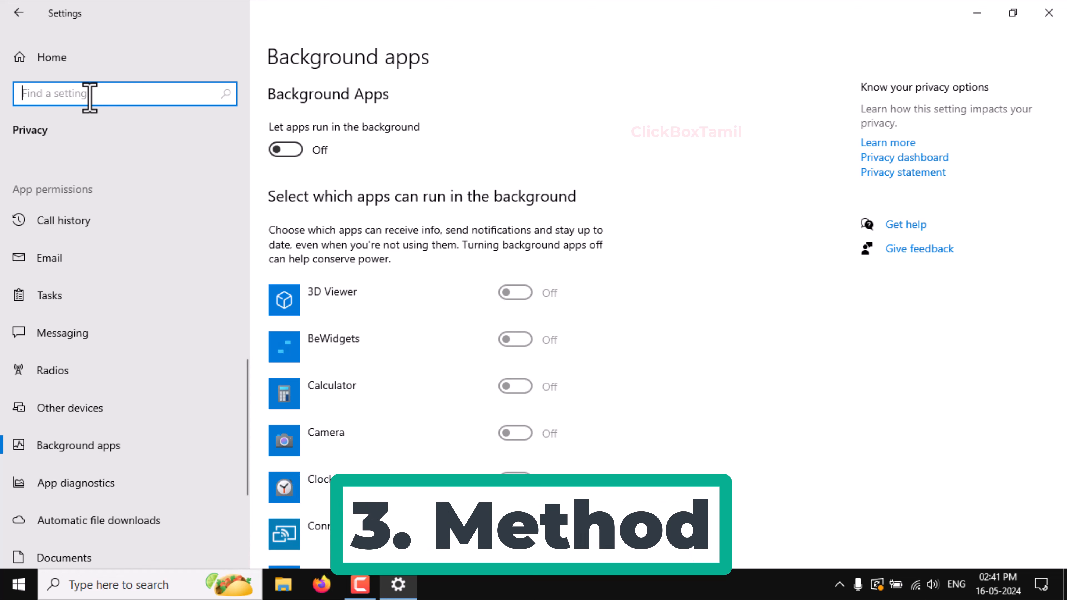
text(startup)
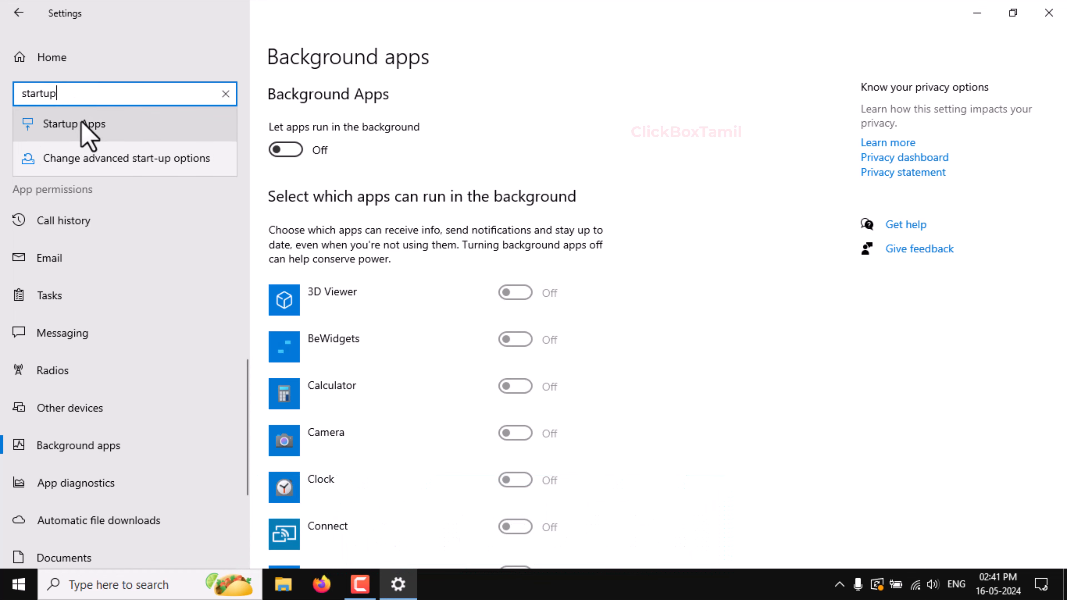
click(86, 126)
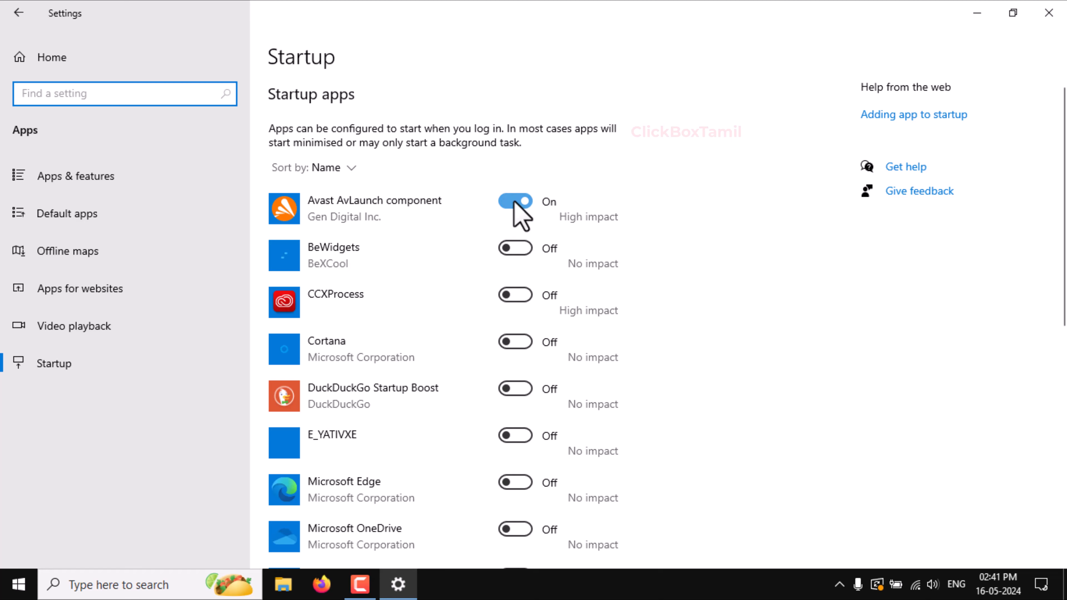
scroll(525, 301, down, 3)
scroll(524, 298, down, 10)
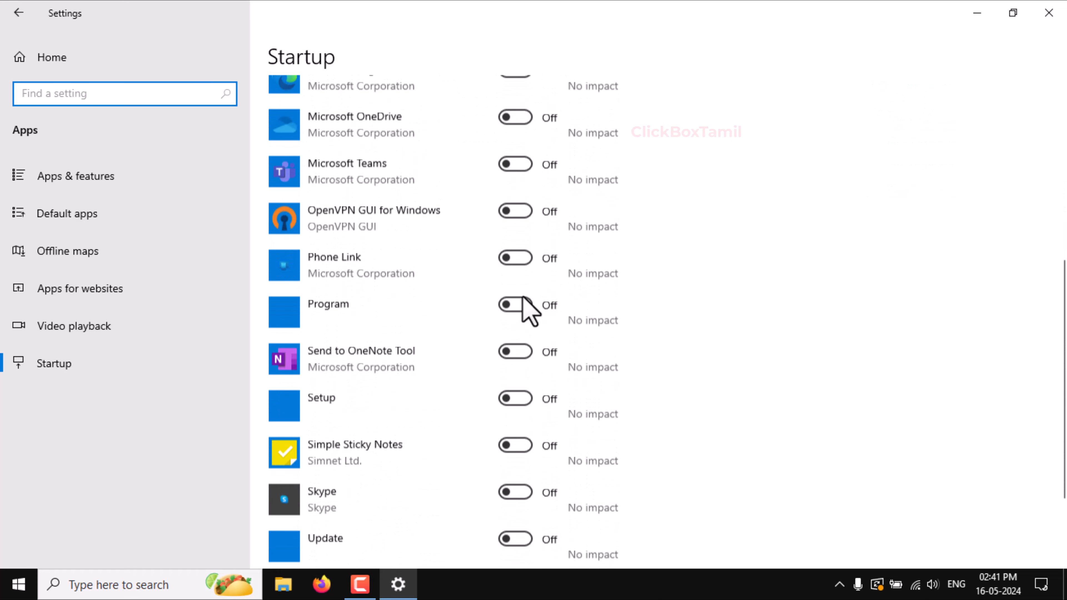
scroll(524, 298, up, 12)
scroll(531, 311, up, 1)
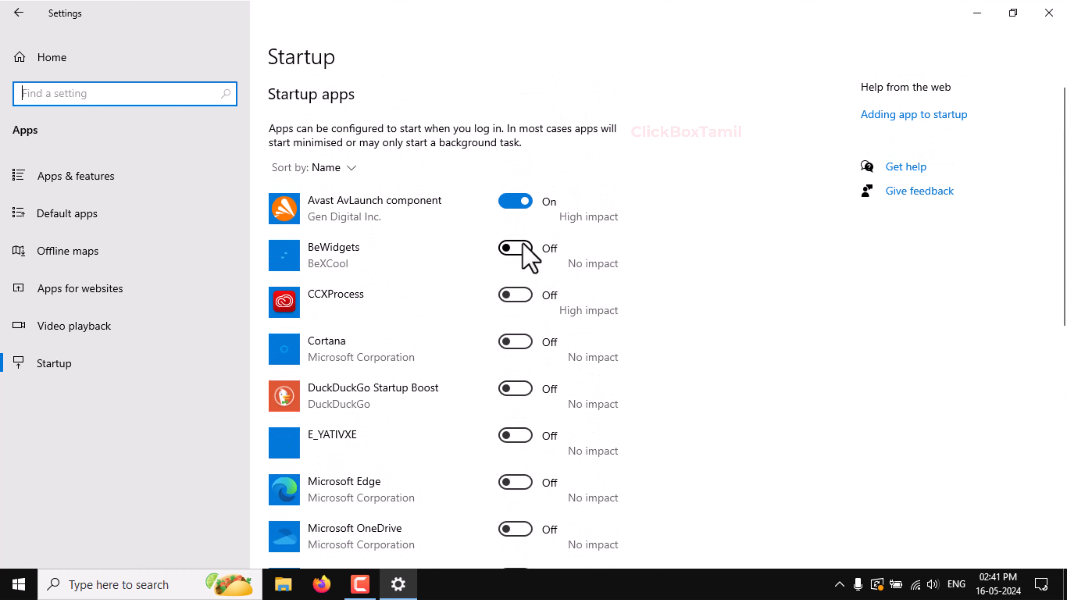
Switch the BeWidgets startup entry on and back off, and review the remaining startup apps.
click(515, 252)
click(515, 250)
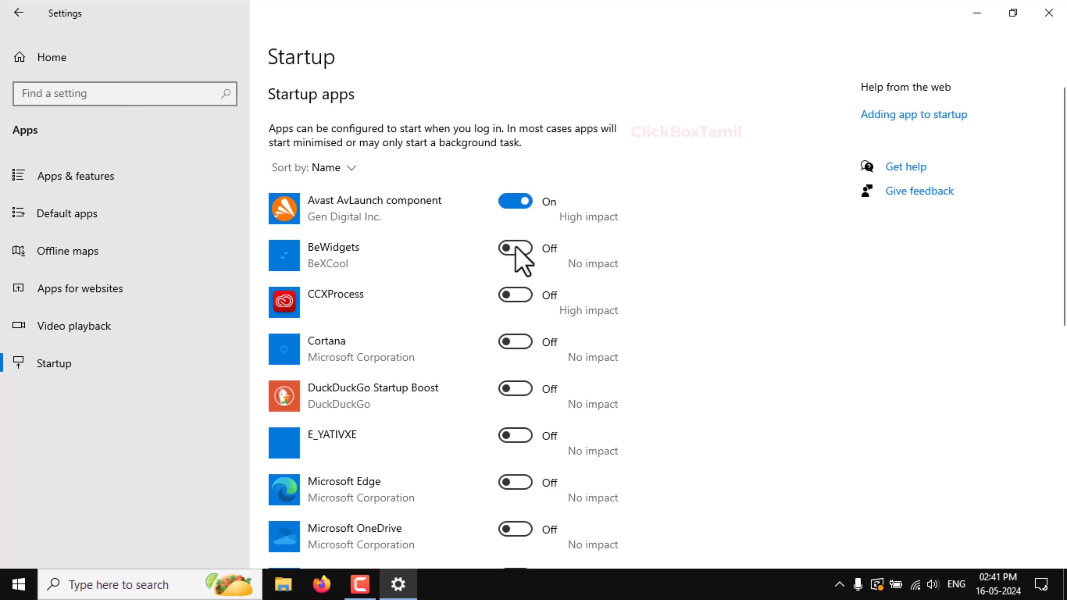
scroll(512, 341, down, 2)
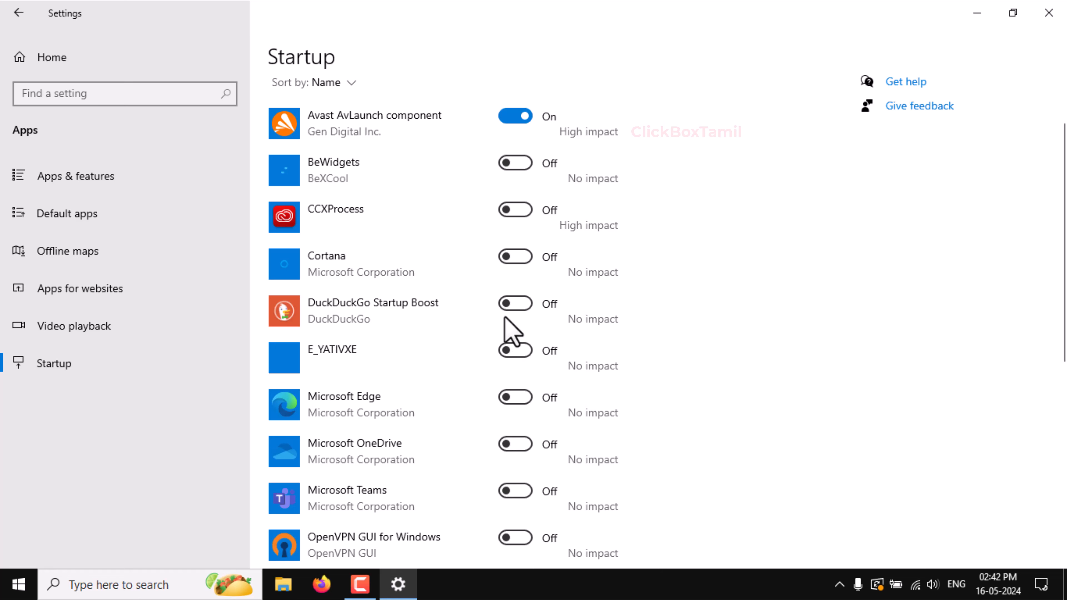
scroll(508, 322, up, 2)
scroll(516, 343, down, 10)
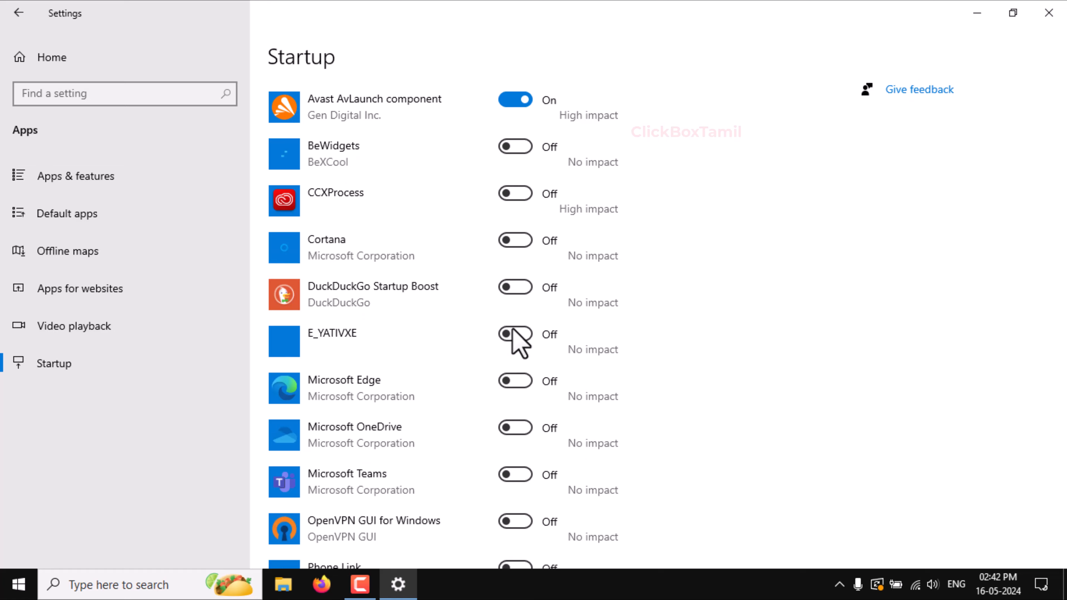
scroll(516, 342, up, 8)
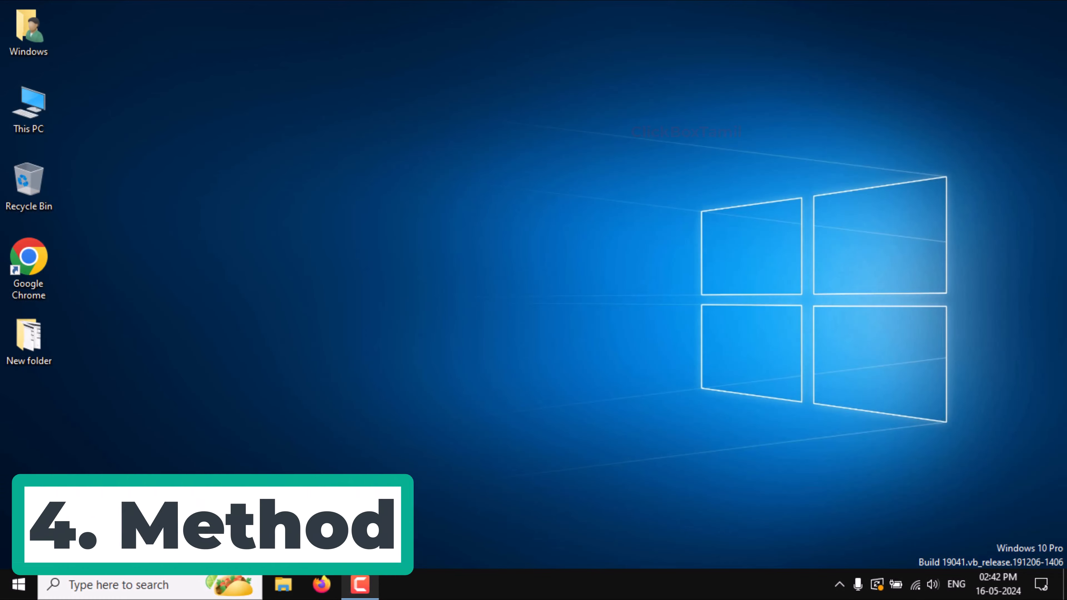
Search Windows for "view ad" and open View advanced system settings.
click(142, 585)
text(view add)
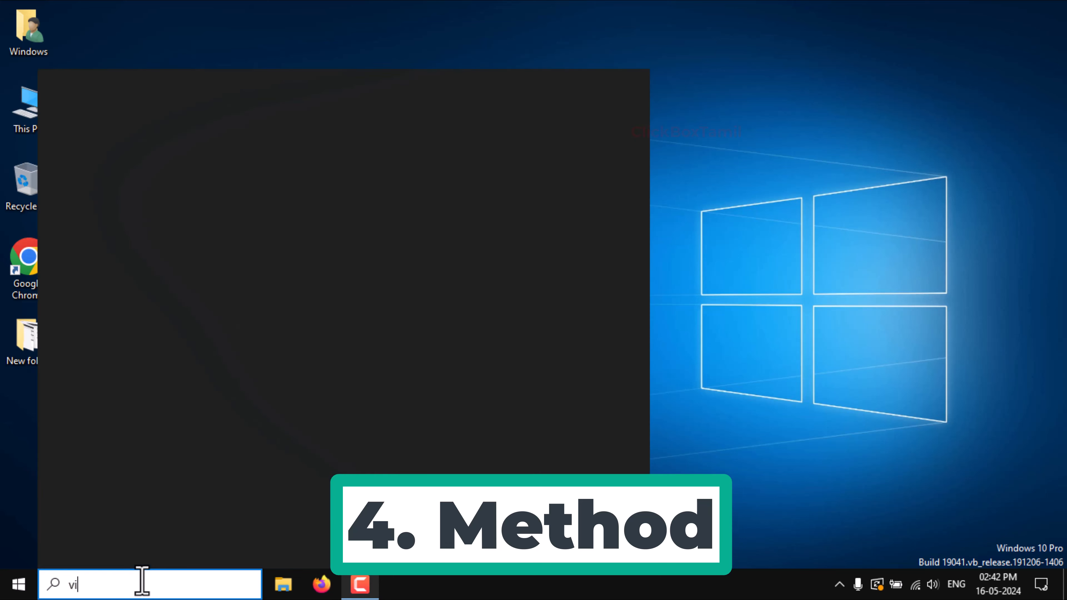
key(BackSpace)
key(BackSpace)
key(BackSpace)
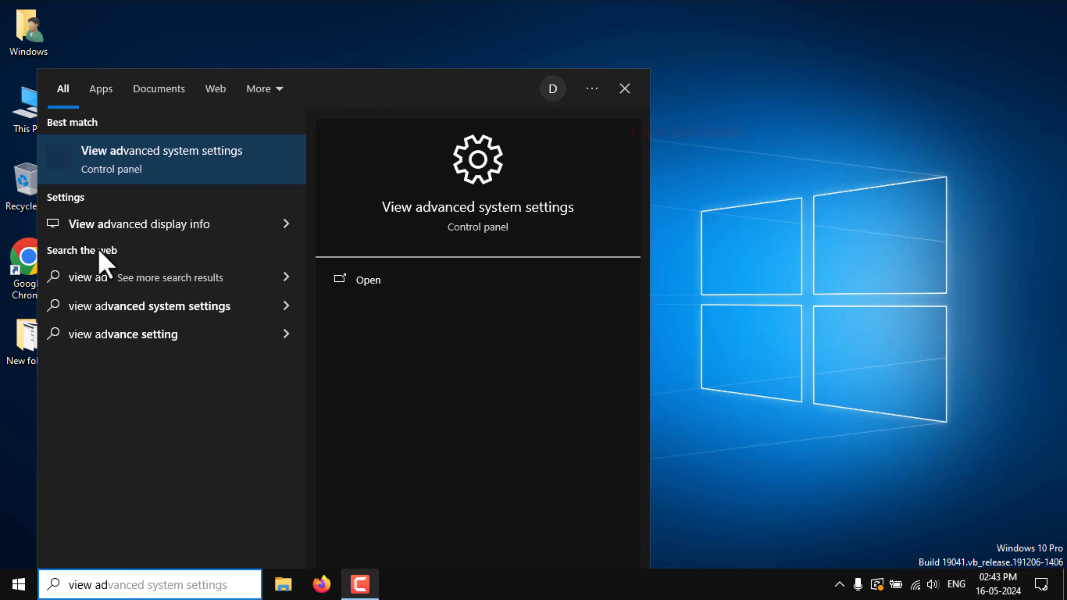
click(201, 168)
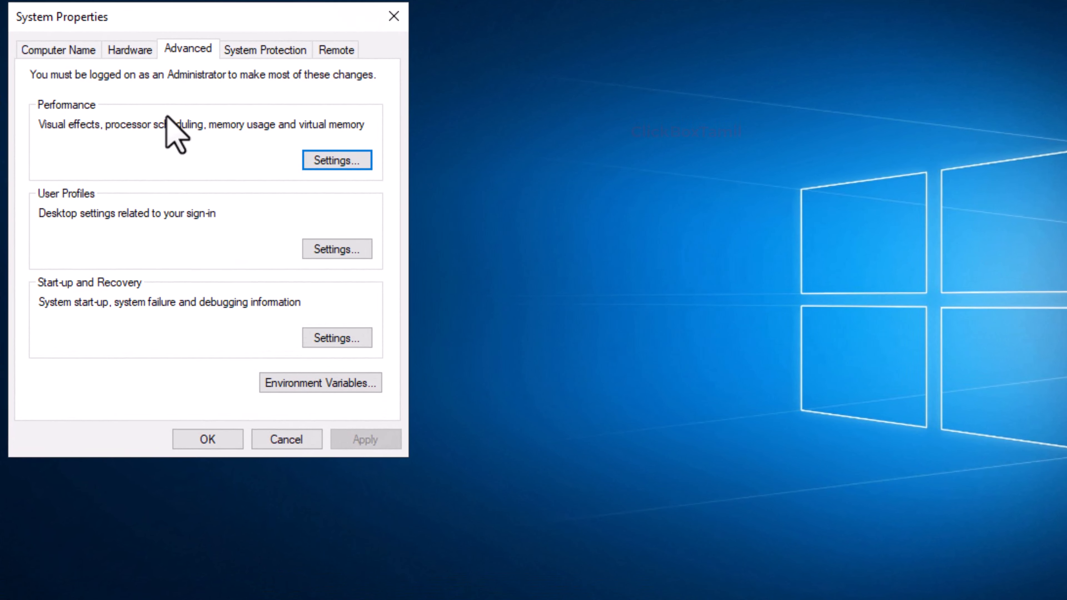
In the Performance Options, adjust for best performance, re-enable Show thumbnails instead of icons and Smooth edges of screen fonts, and apply.
click(338, 160)
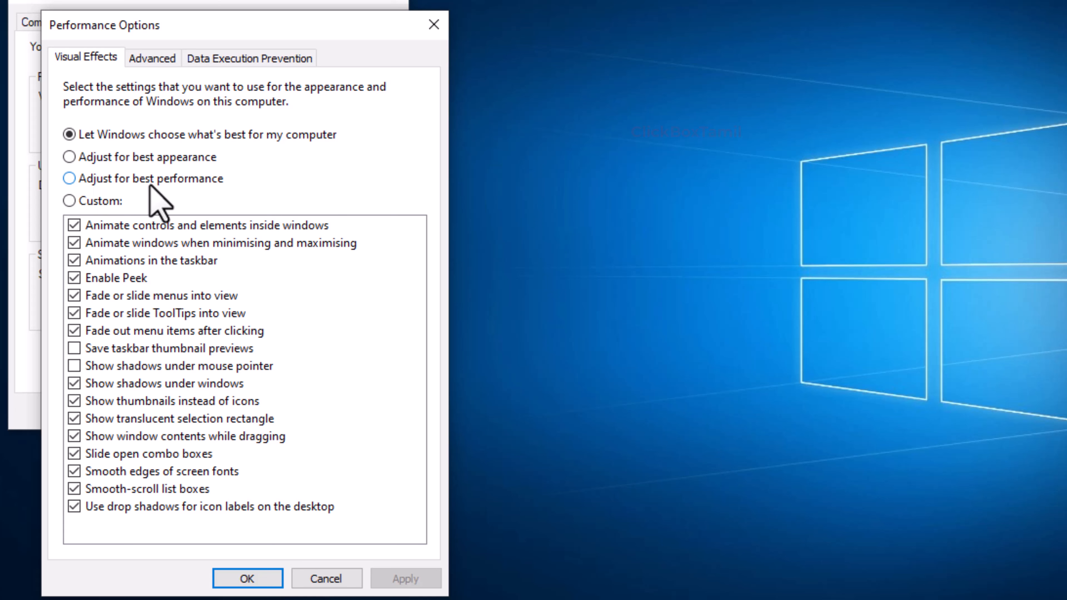
click(90, 180)
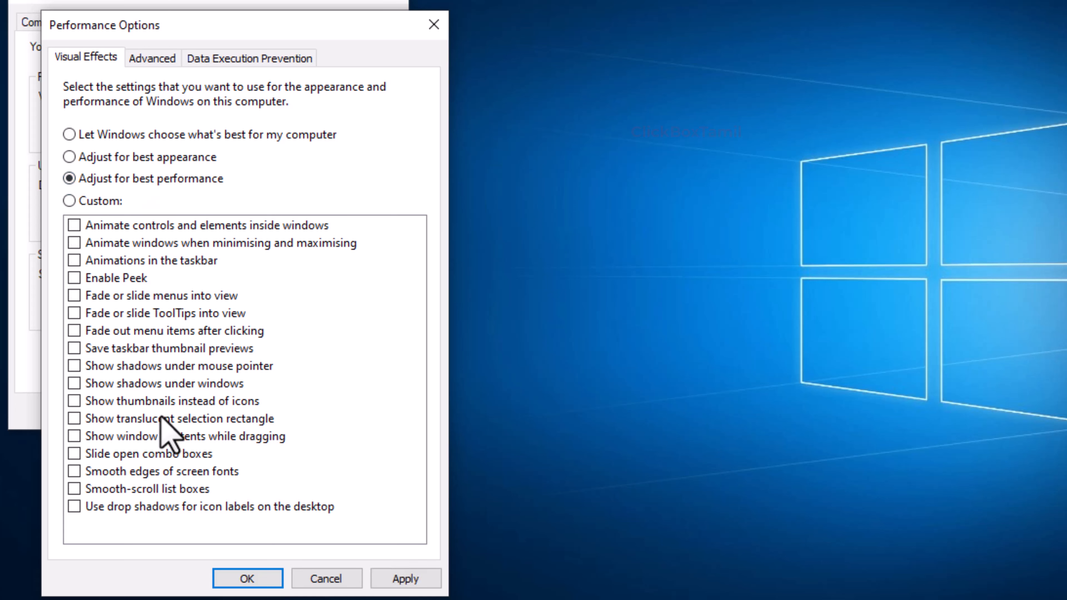
click(74, 402)
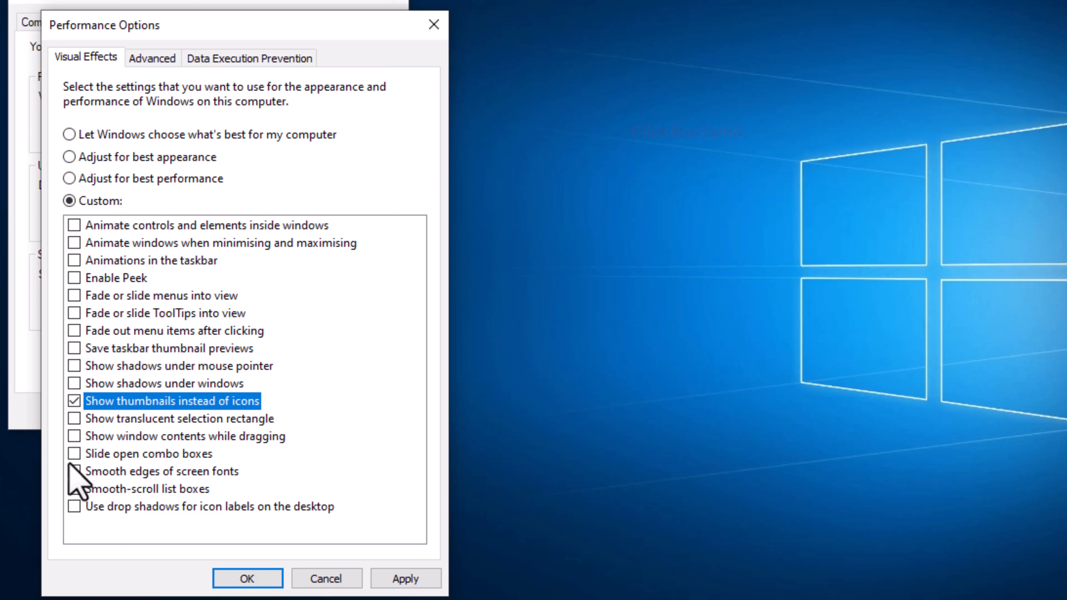
click(81, 471)
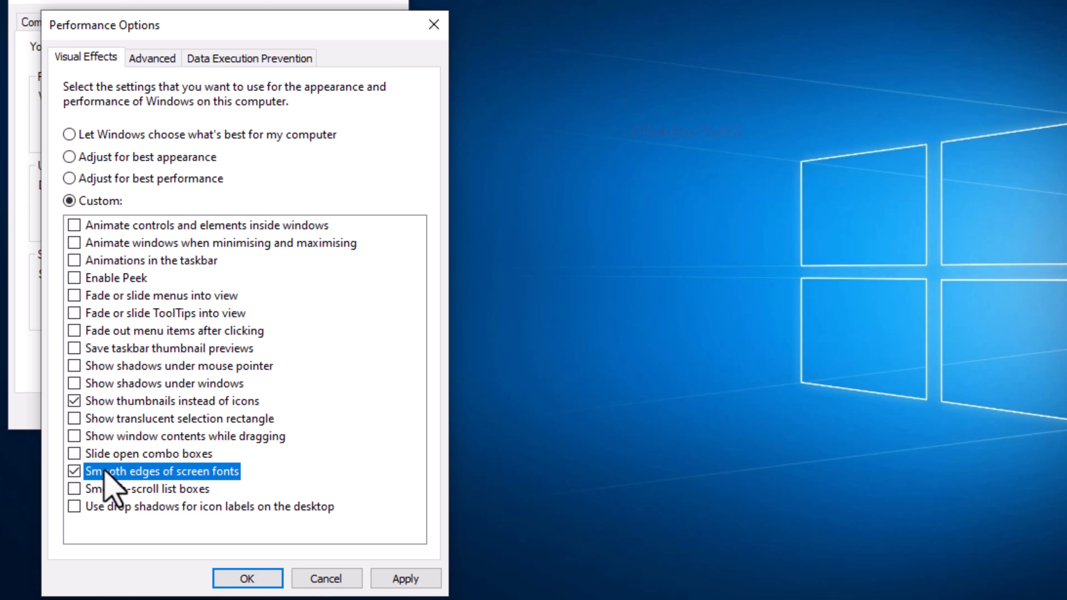
click(393, 579)
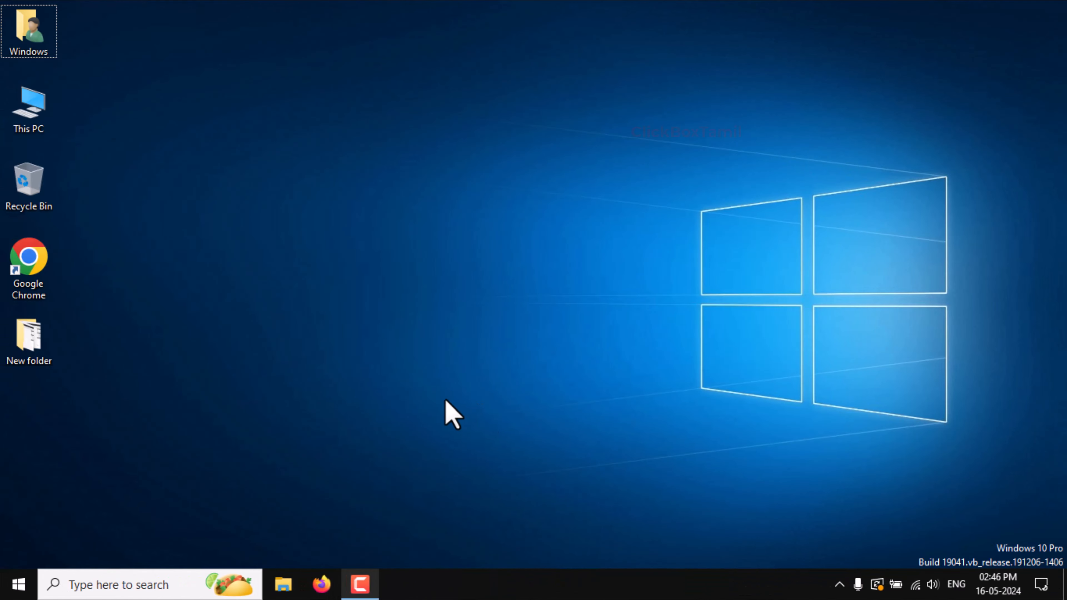
Search Windows for "defragment" and open Defragment and Optimise Drives.
click(111, 584)
text(defragment)
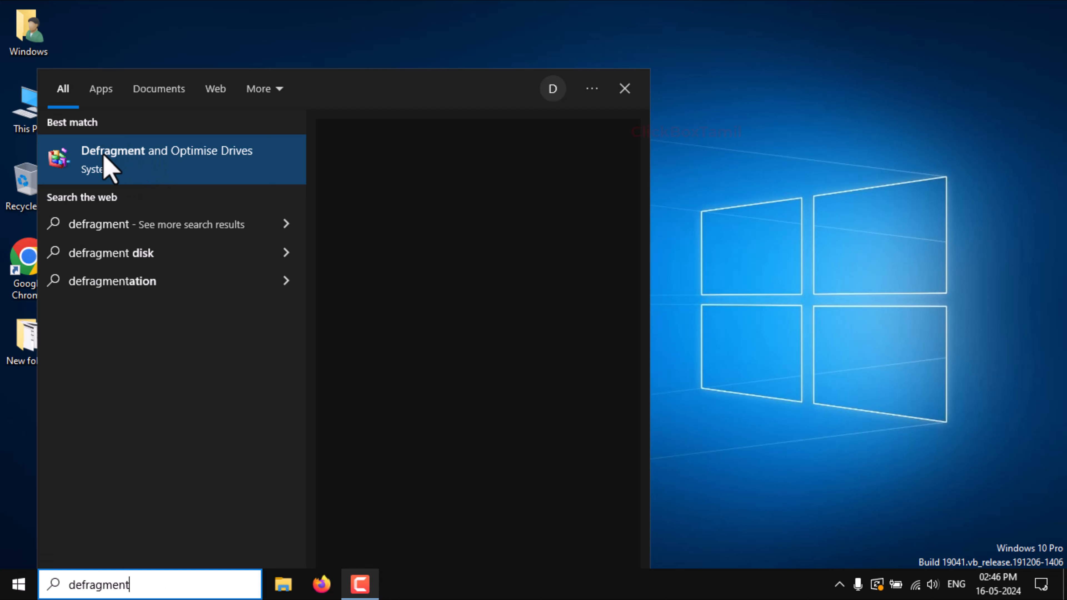
click(818, 240)
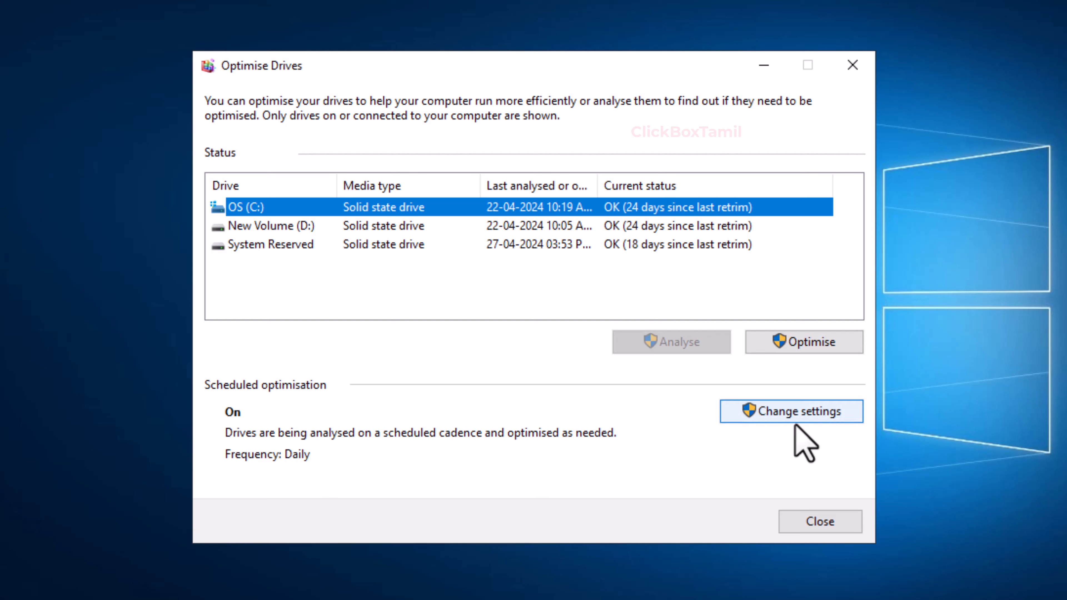
In the optimisation schedule, try the Weekly frequency, set it back to Daily, view the drive selection, save the schedule and close Optimise Drives.
click(805, 413)
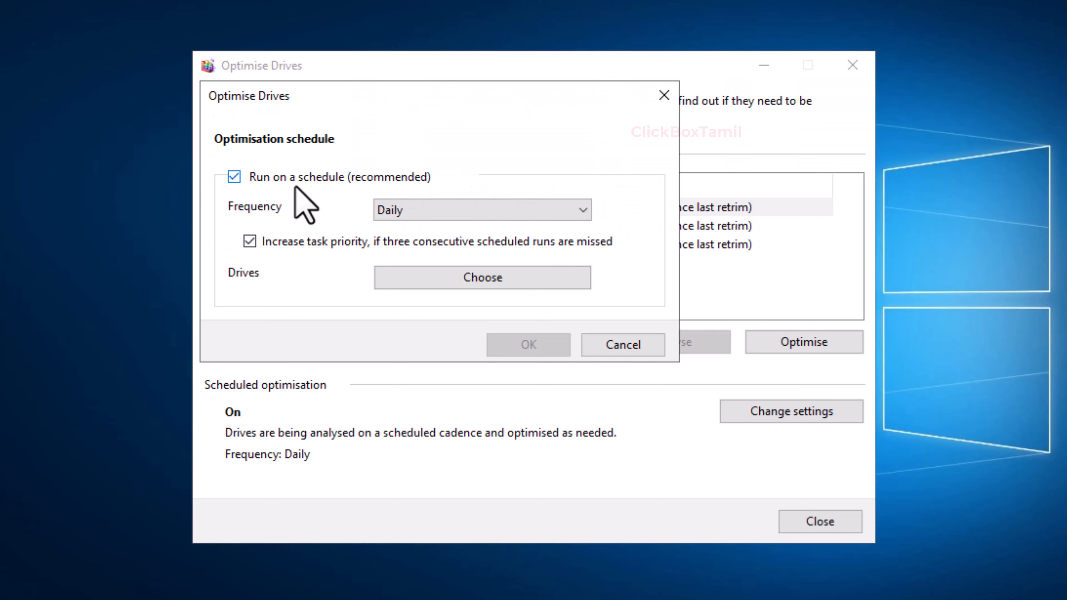
click(423, 209)
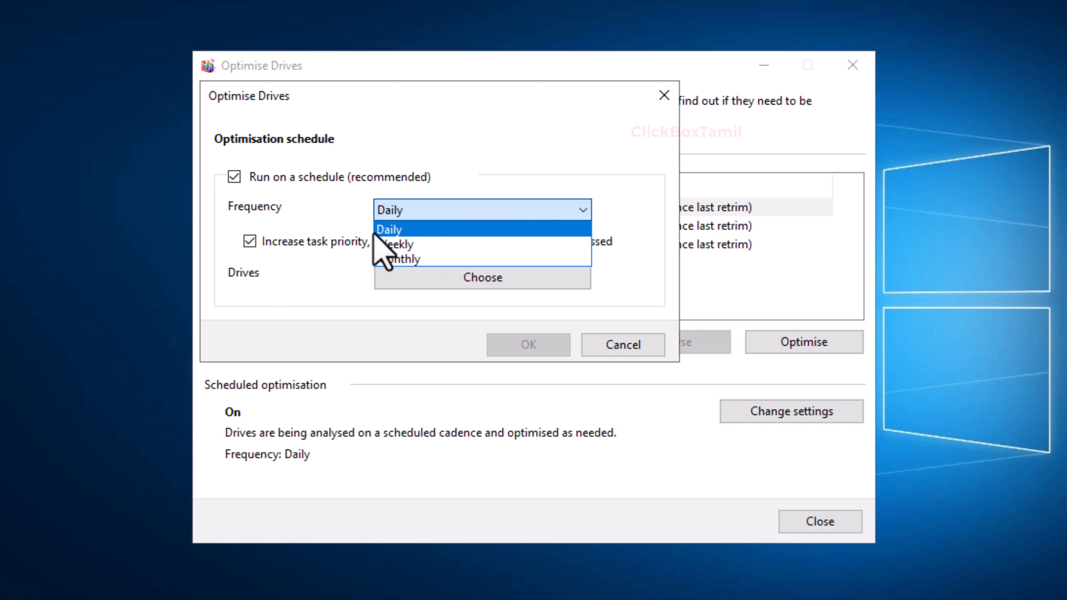
click(409, 244)
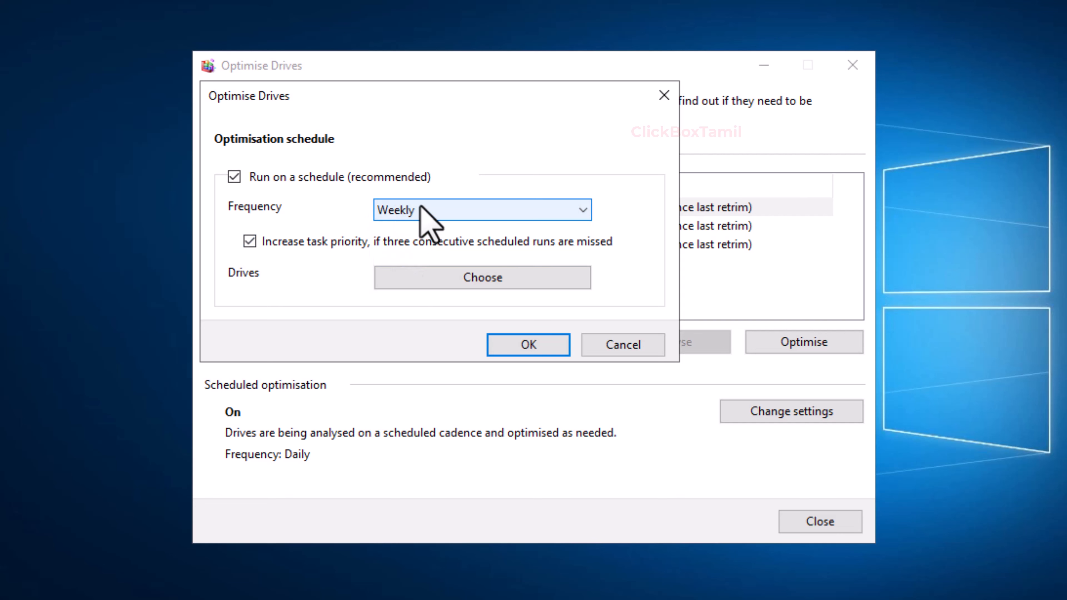
click(421, 208)
click(398, 227)
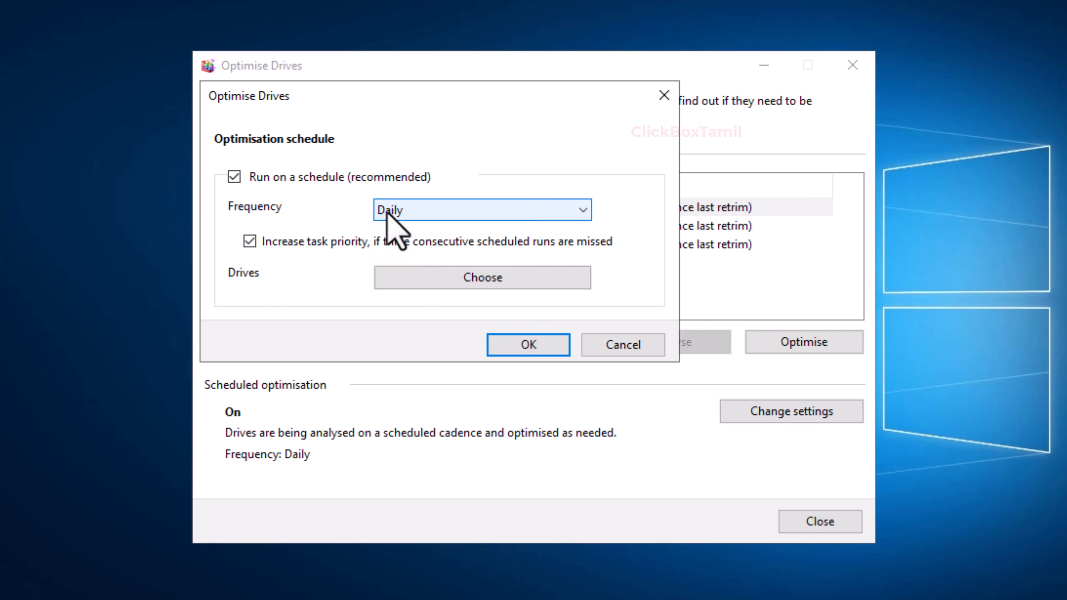
click(439, 283)
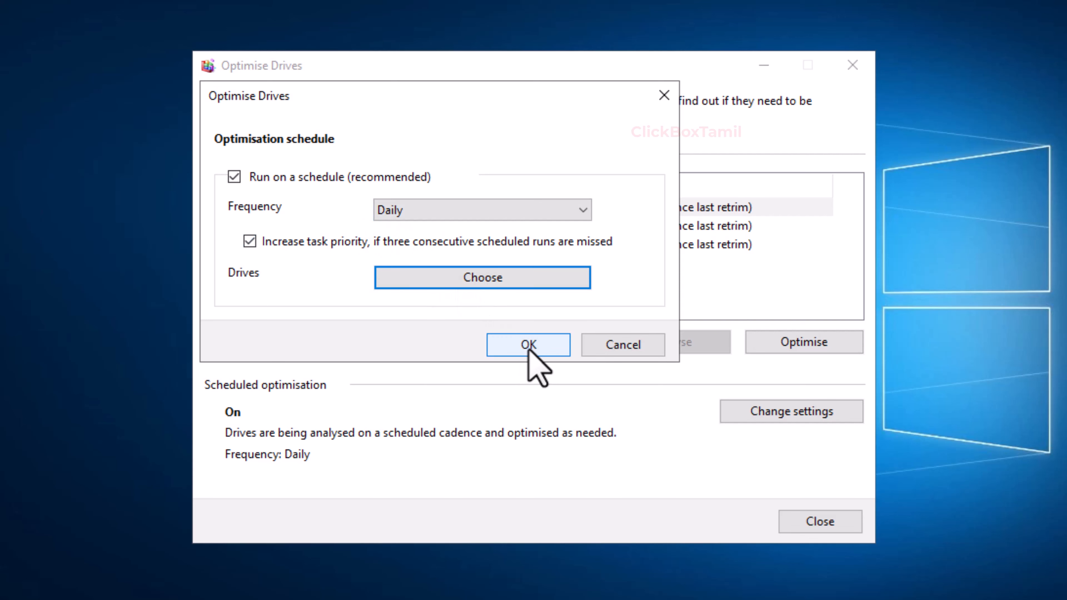
click(527, 344)
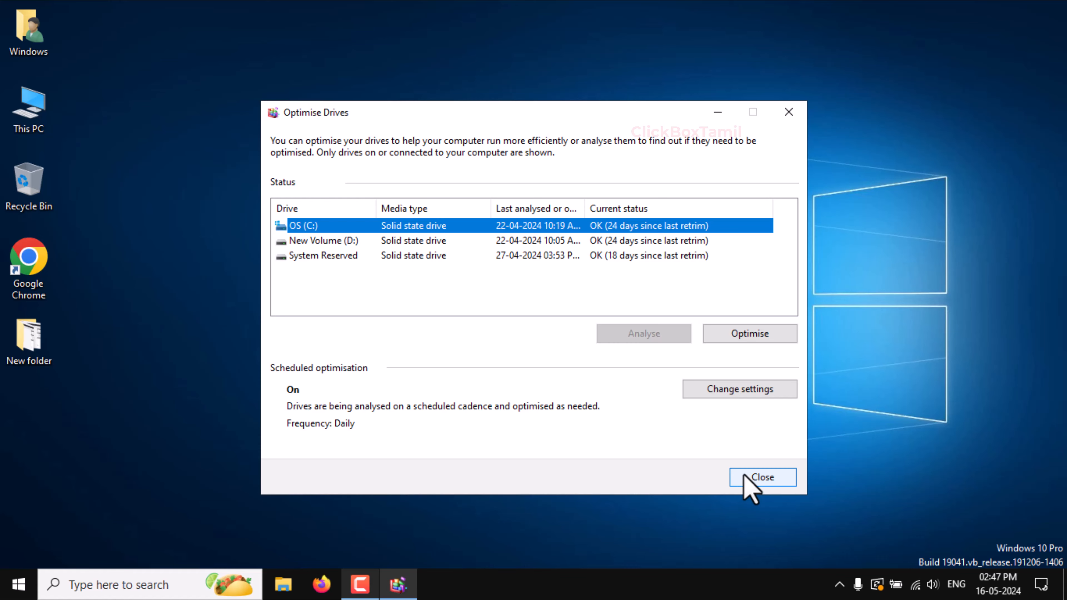
click(745, 477)
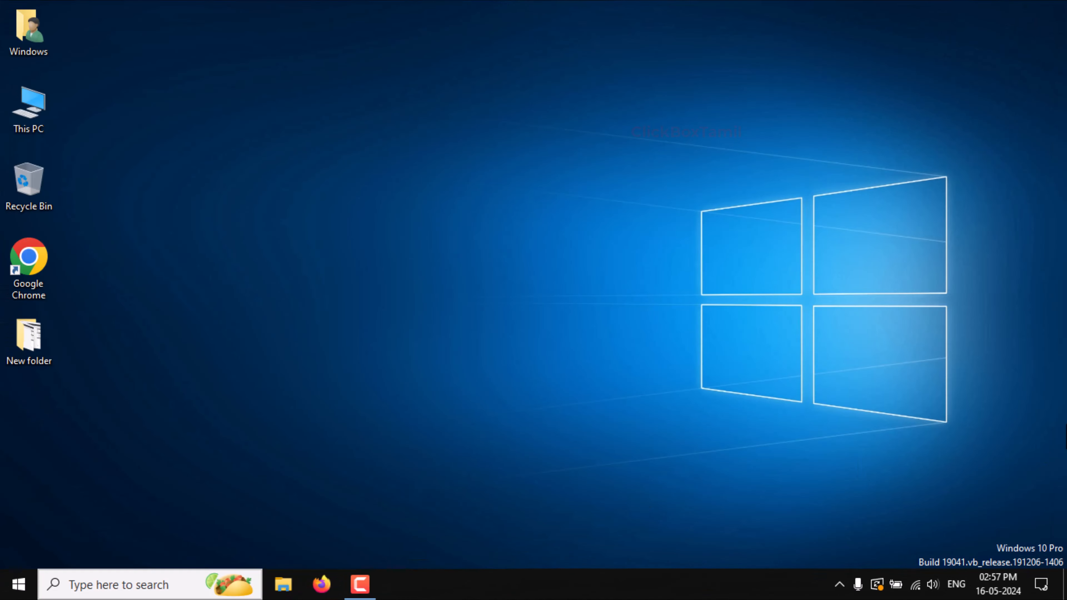
Search Windows for "appwiz.cpl" and open Programs and Features.
key(super)
text(appwiz.cpl)
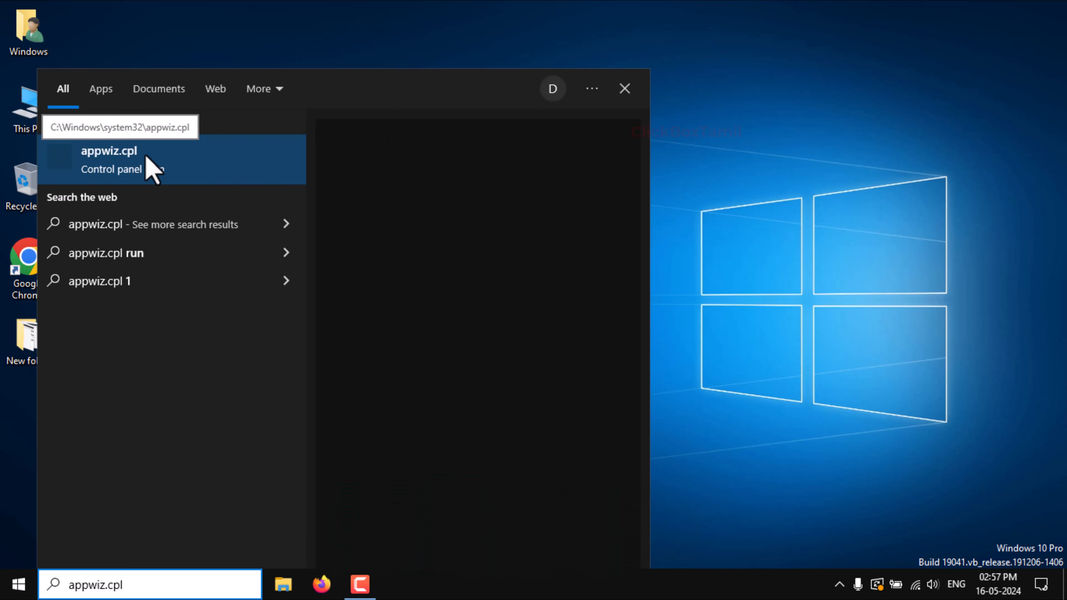
click(764, 244)
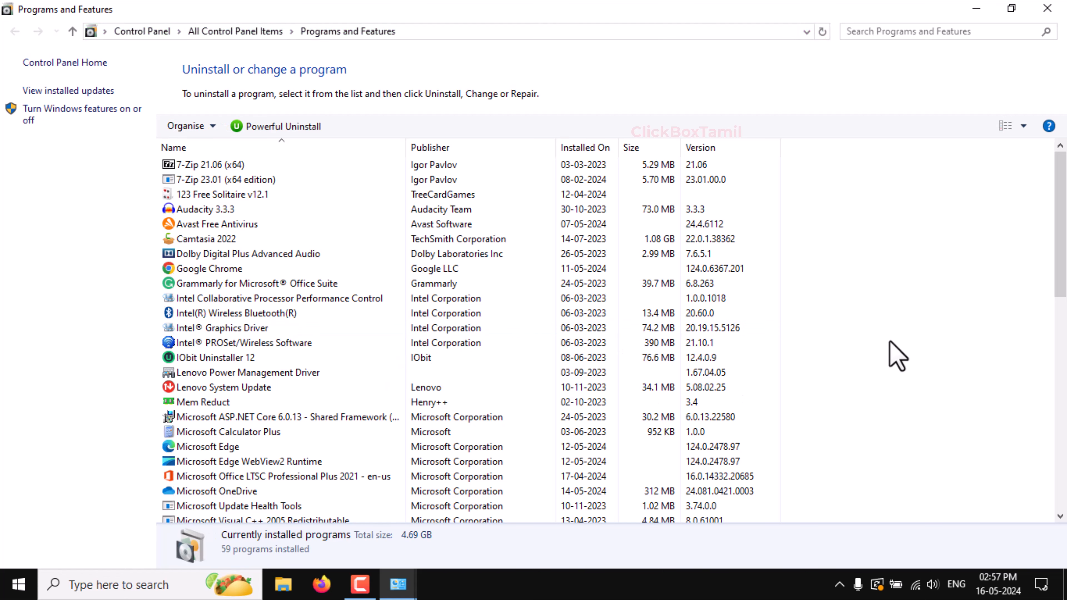
Find Recuva in the list of installed programs and start uninstalling it.
scroll(303, 408, down, 3)
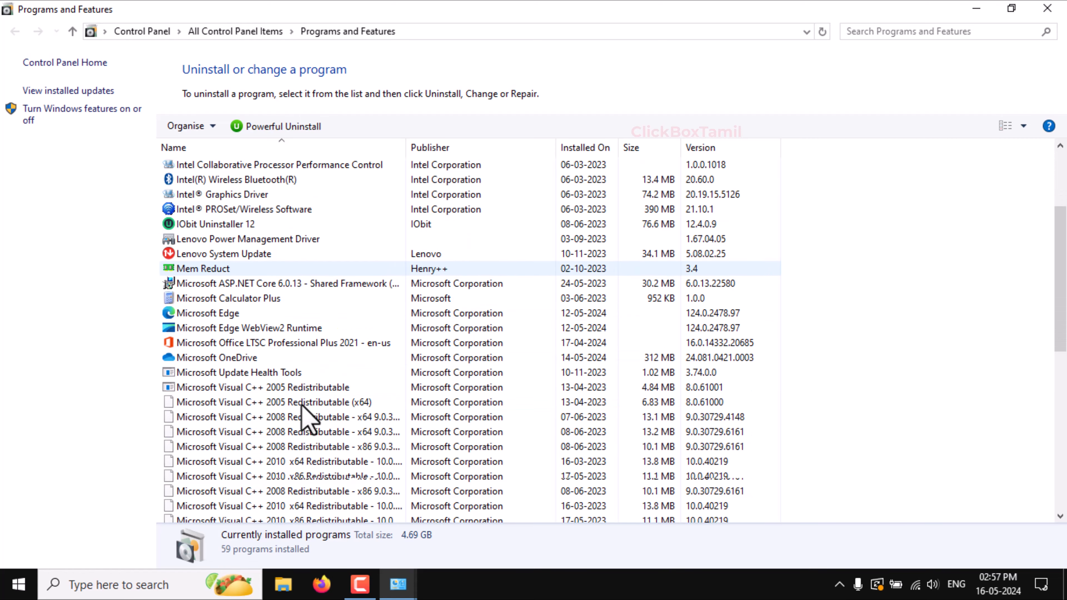
scroll(303, 408, down, 3)
scroll(302, 408, down, 6)
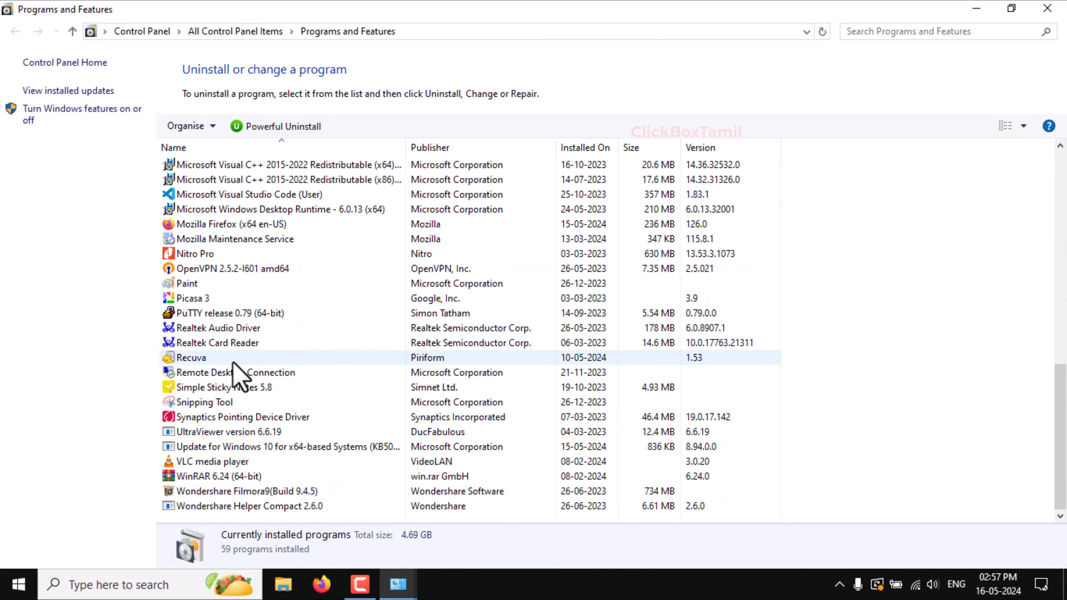
click(233, 360)
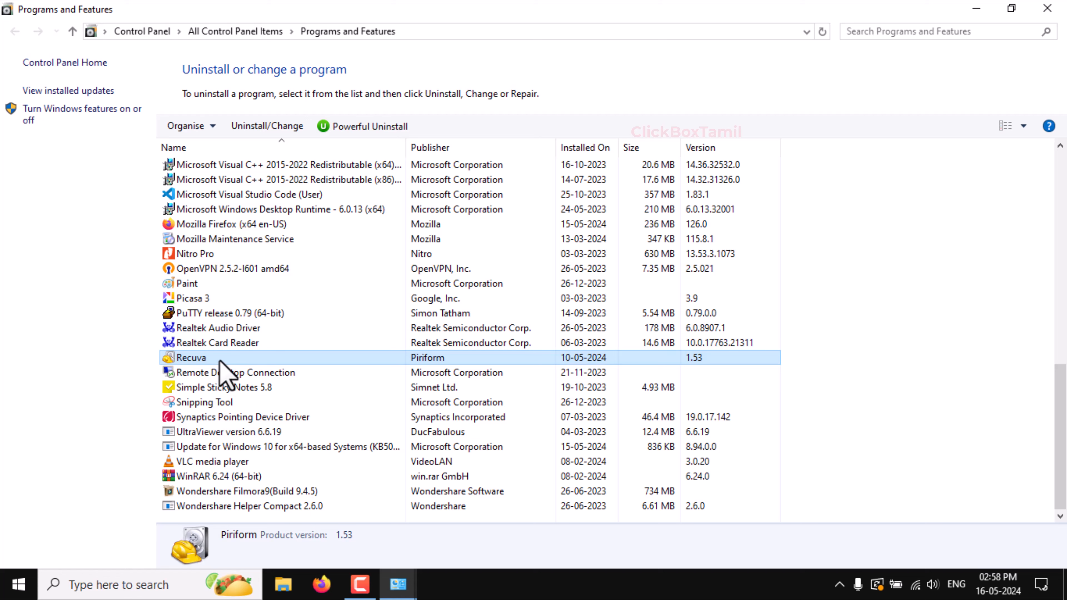
right_click(220, 361)
click(261, 372)
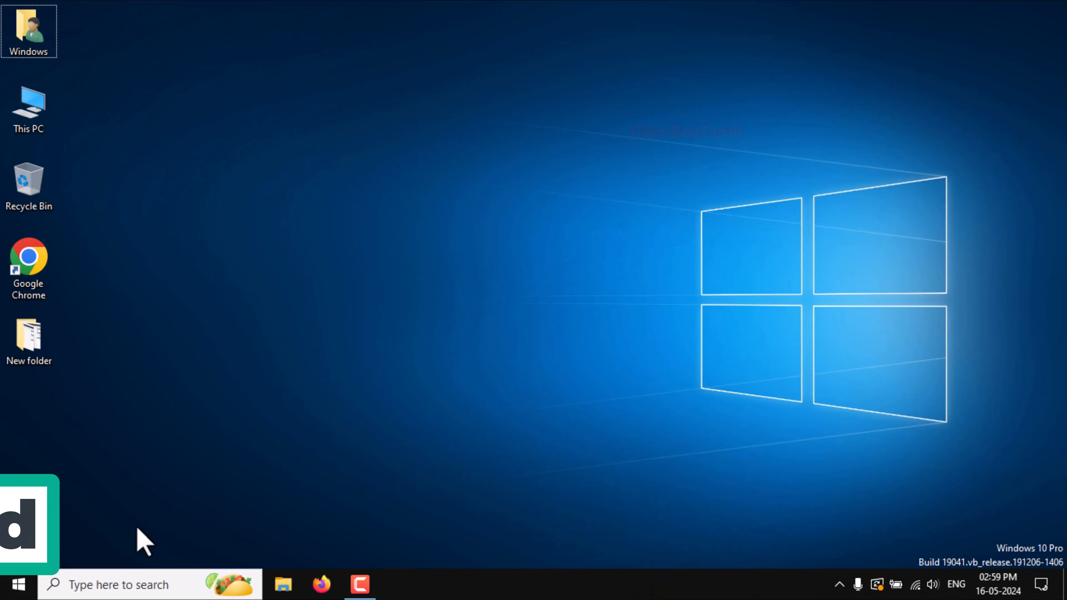
Search Windows for "temp" and open the Storage settings containing the Temporary files category.
click(101, 583)
text(temp)
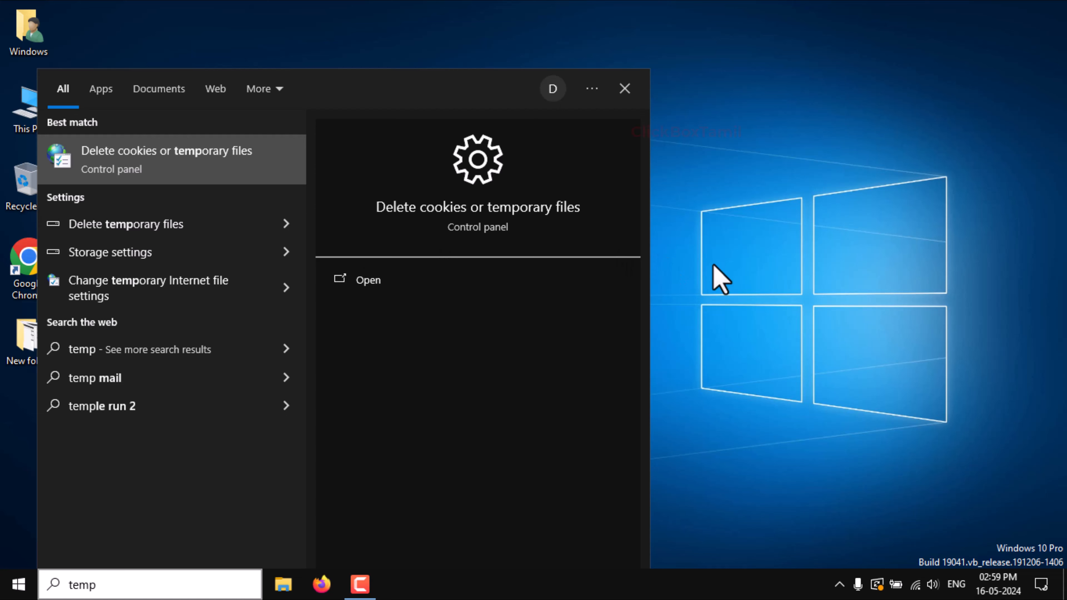
key(Return)
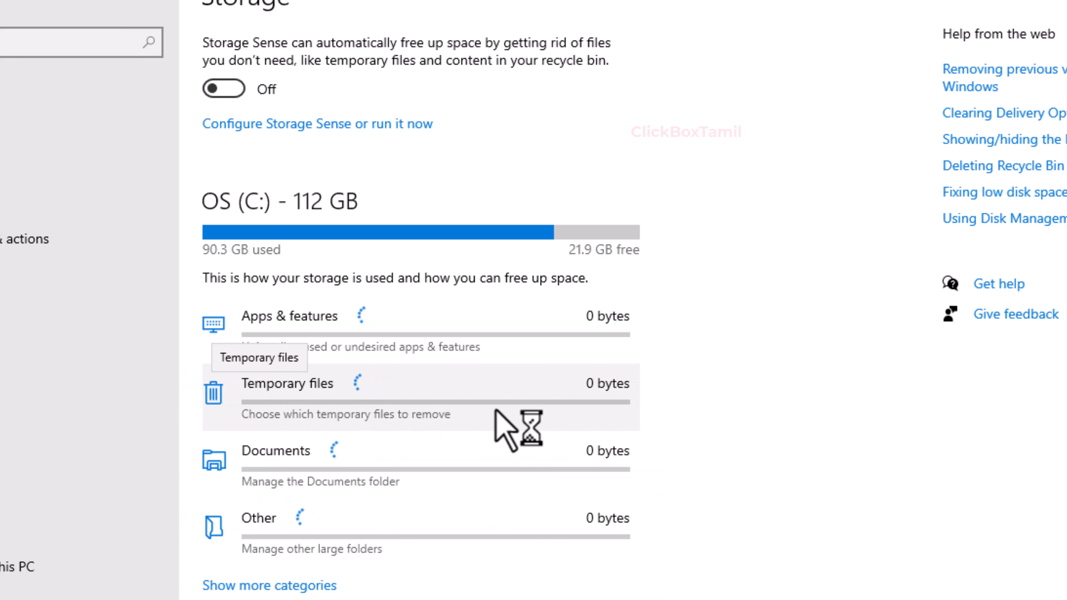
Open the Temporary files category, add Delivery Optimisation Files to the selection, leave Downloads unselected and remove the selected files.
click(311, 388)
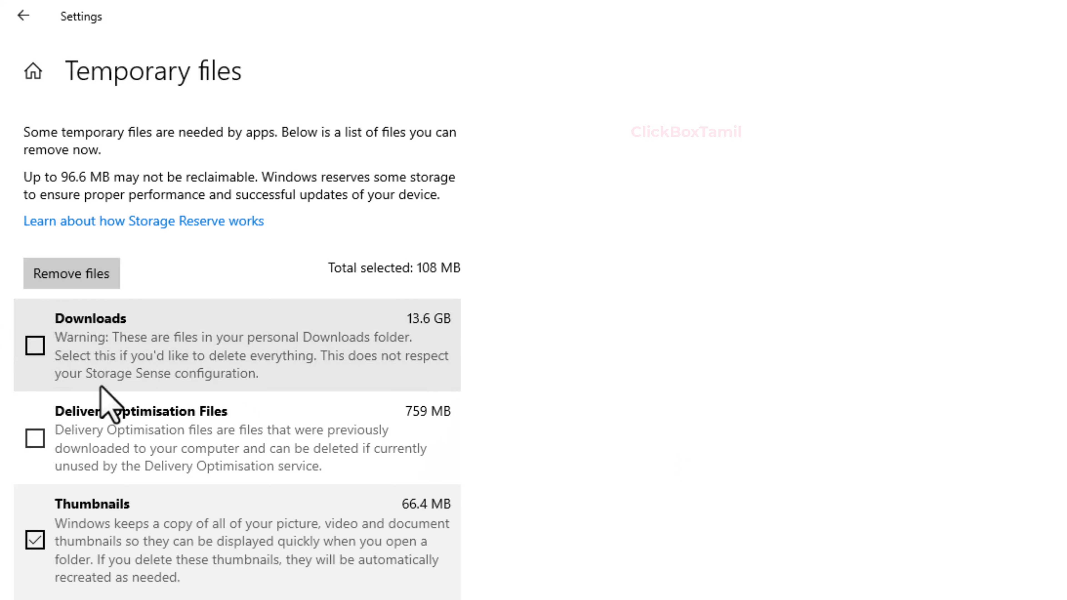
click(35, 345)
click(35, 345)
click(35, 439)
scroll(179, 429, down, 5)
scroll(169, 534, up, 5)
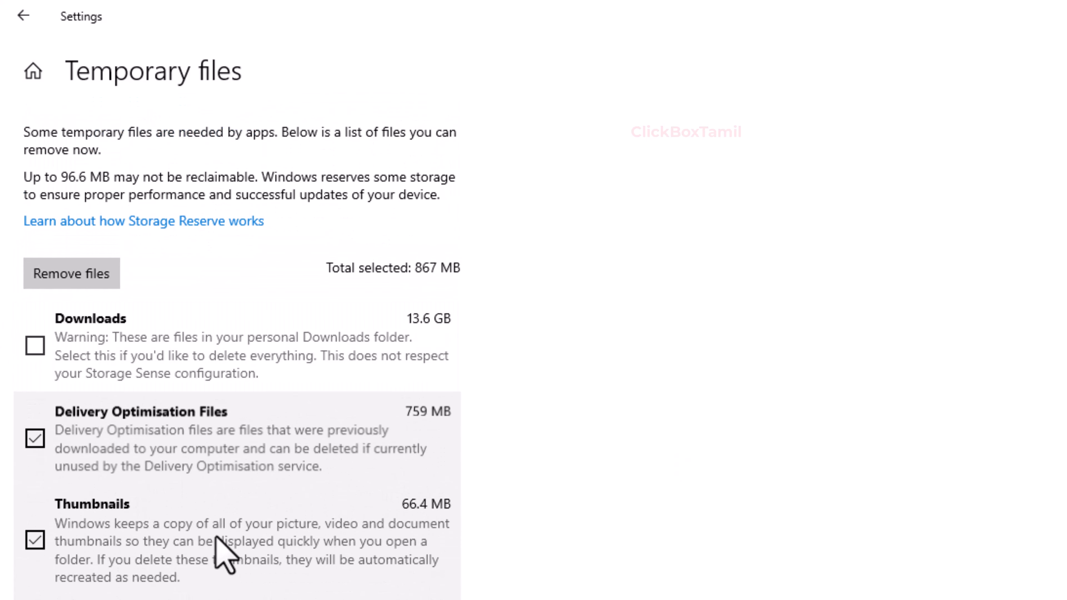
click(91, 281)
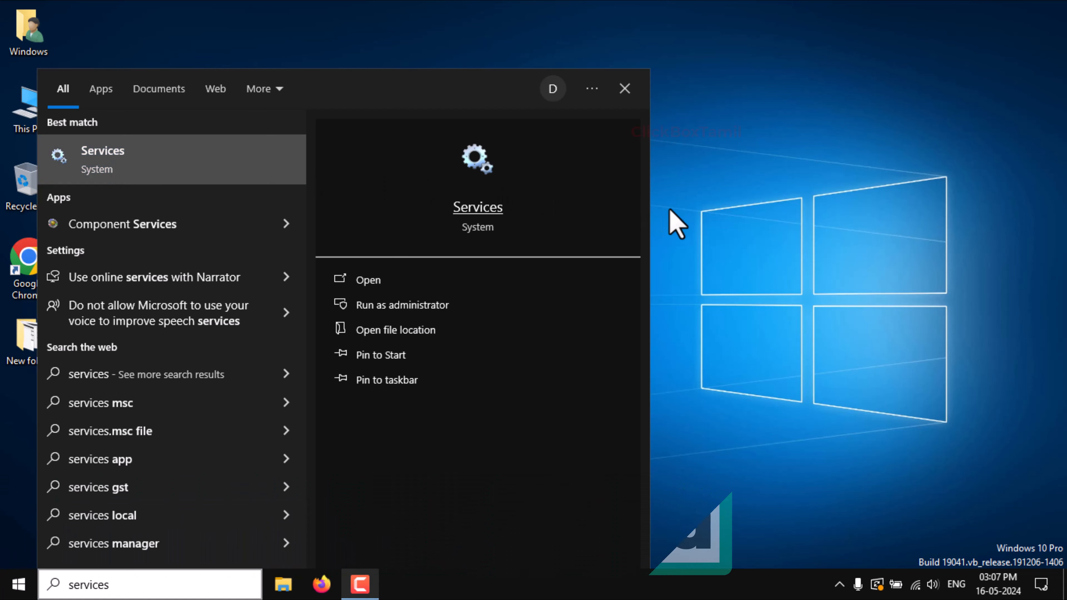
Open the Services console and bring up the properties of the Background Intelligent Transfer Service.
click(669, 222)
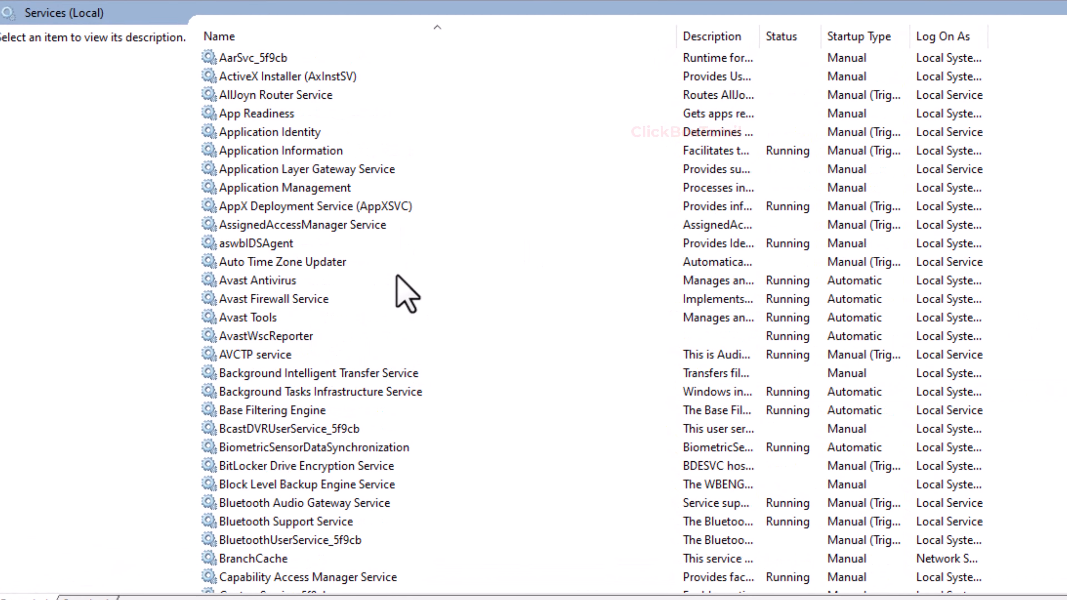
scroll(395, 275, down, 2)
click(245, 281)
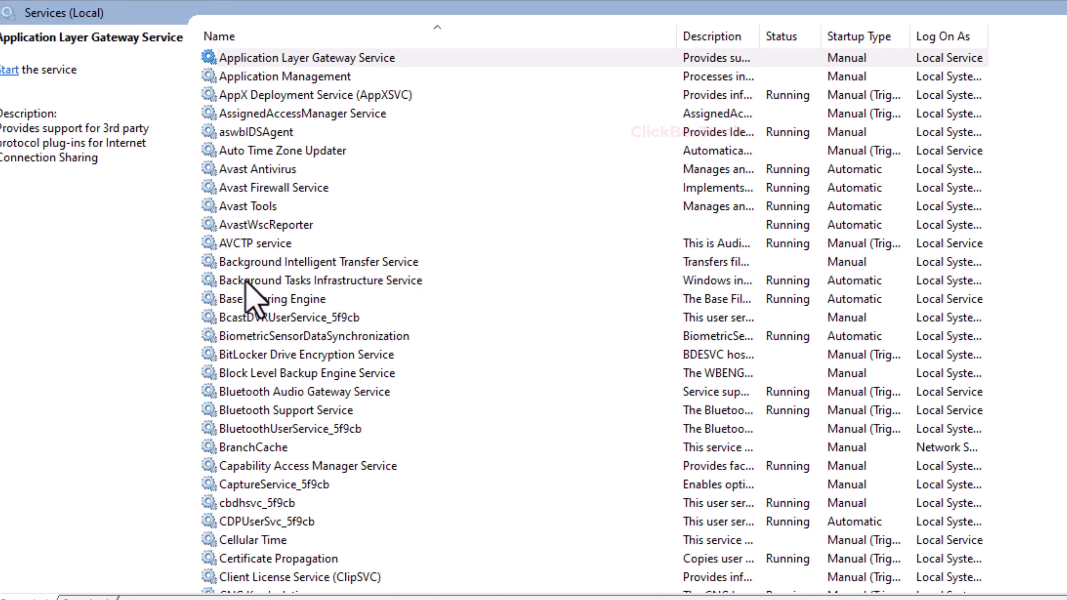
click(327, 265)
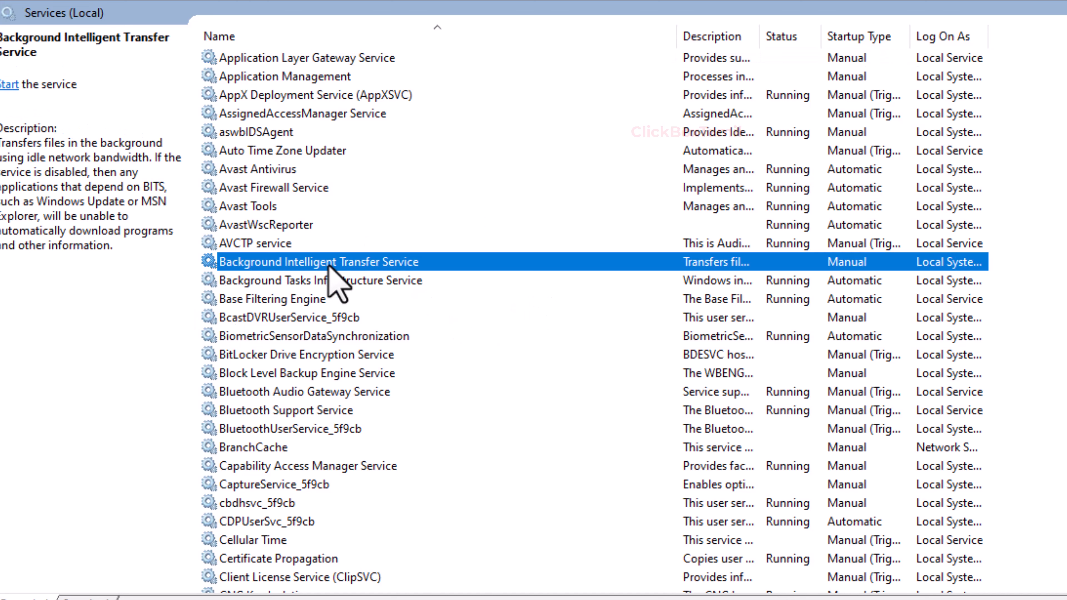
right_click(354, 268)
click(402, 449)
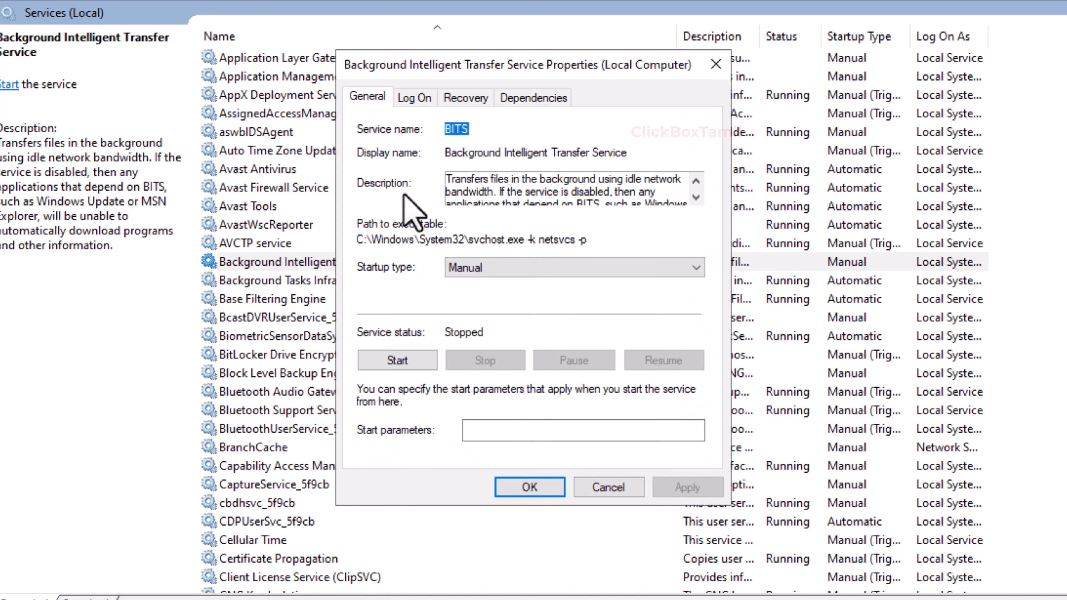
Set the Background Intelligent Transfer Service's startup type to Disabled, start the service and save the properties.
click(466, 267)
click(483, 325)
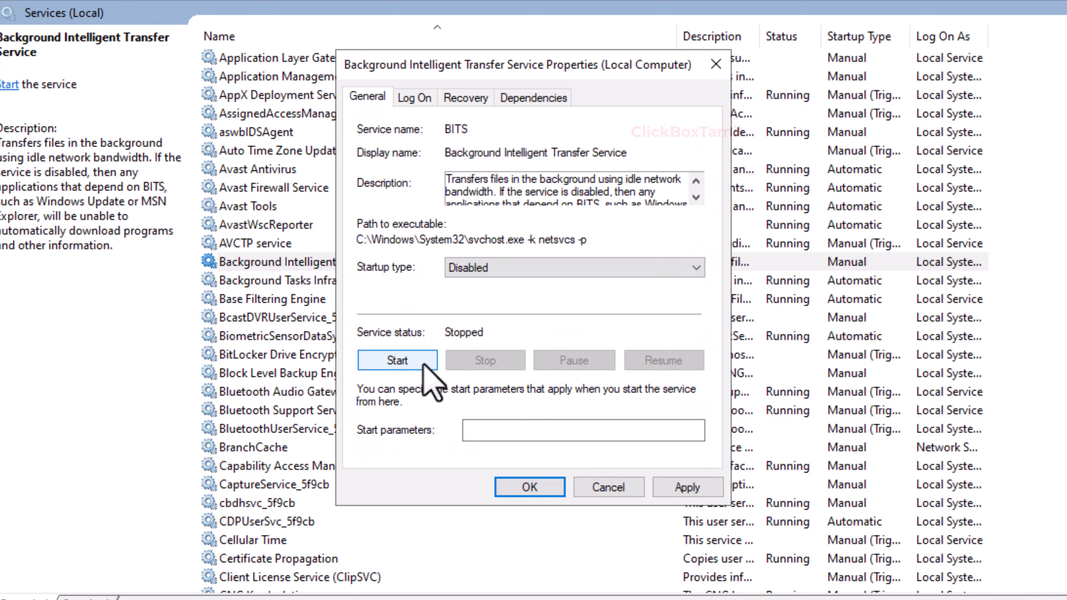
click(423, 362)
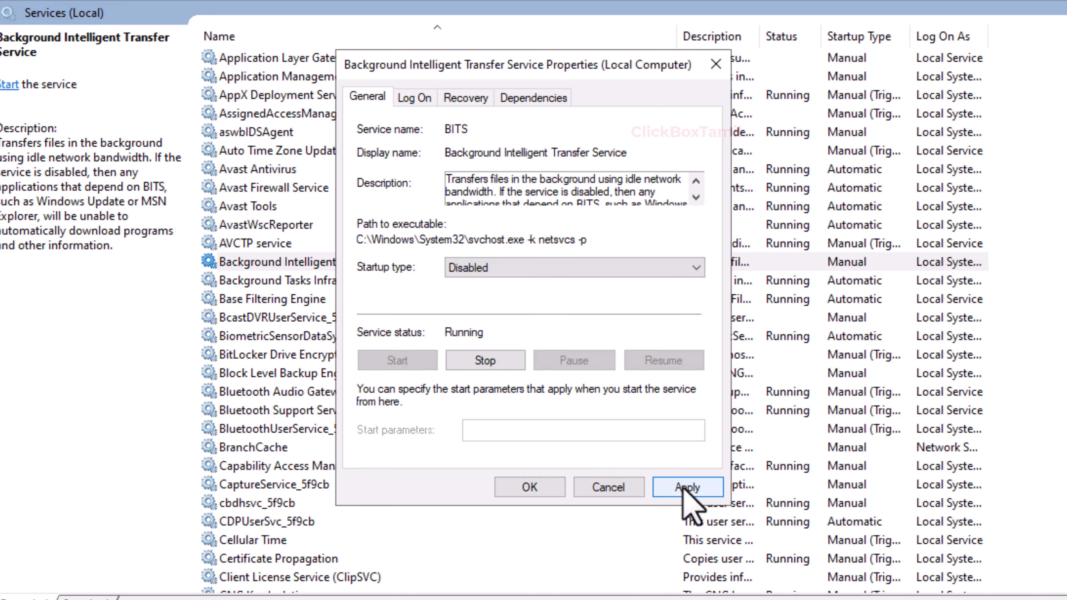
click(684, 490)
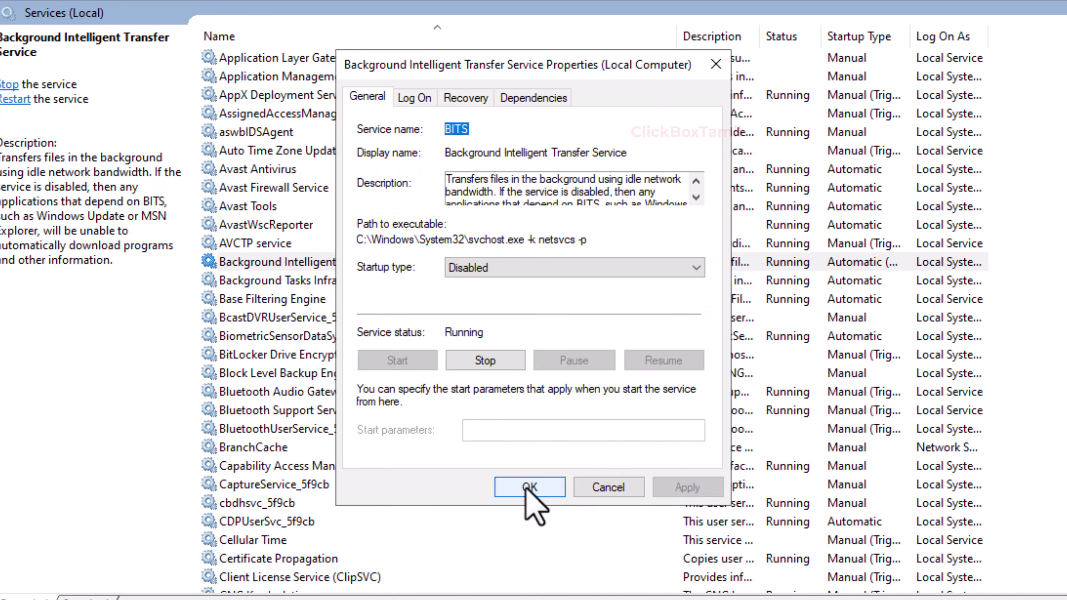
click(537, 491)
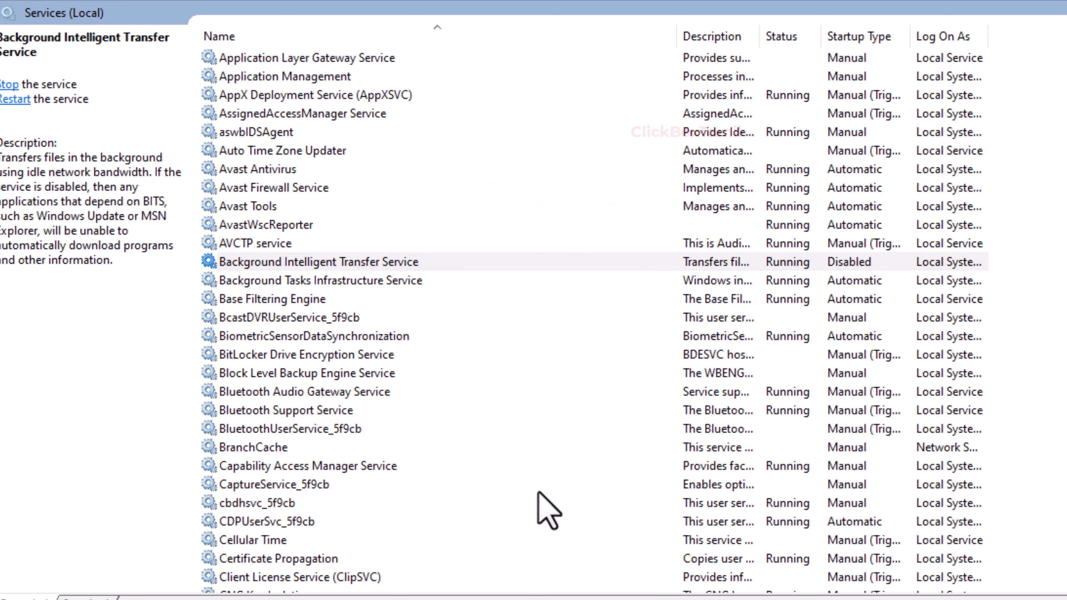
Set the startup type of the Connected User Experiences and Telemetry service to Disabled, stop the service and save the properties.
scroll(339, 315, down, 1)
scroll(336, 320, down, 2)
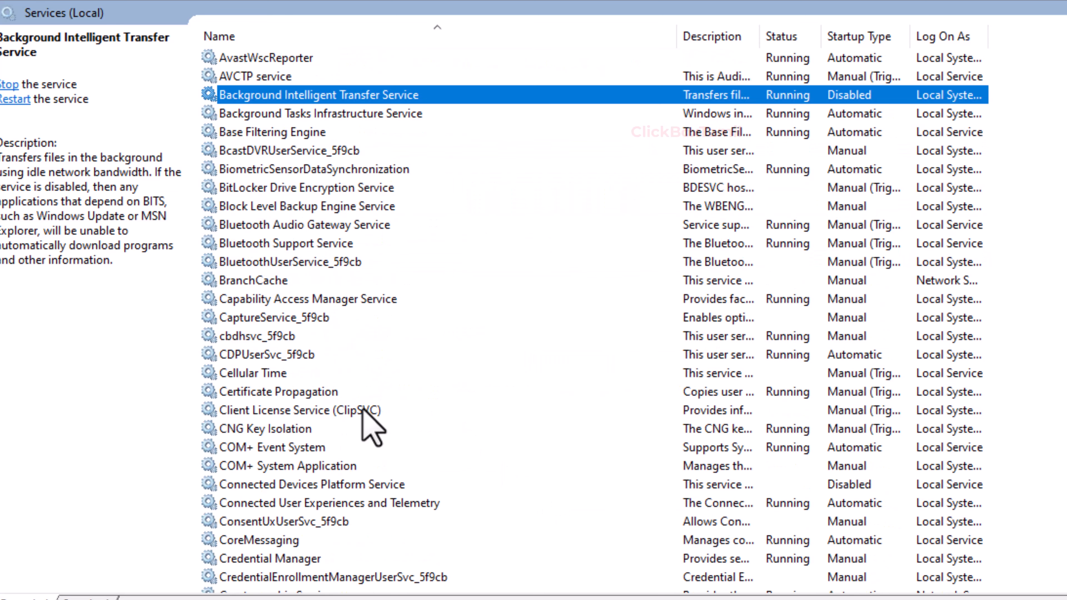
scroll(364, 414, down, 3)
scroll(364, 410, down, 1)
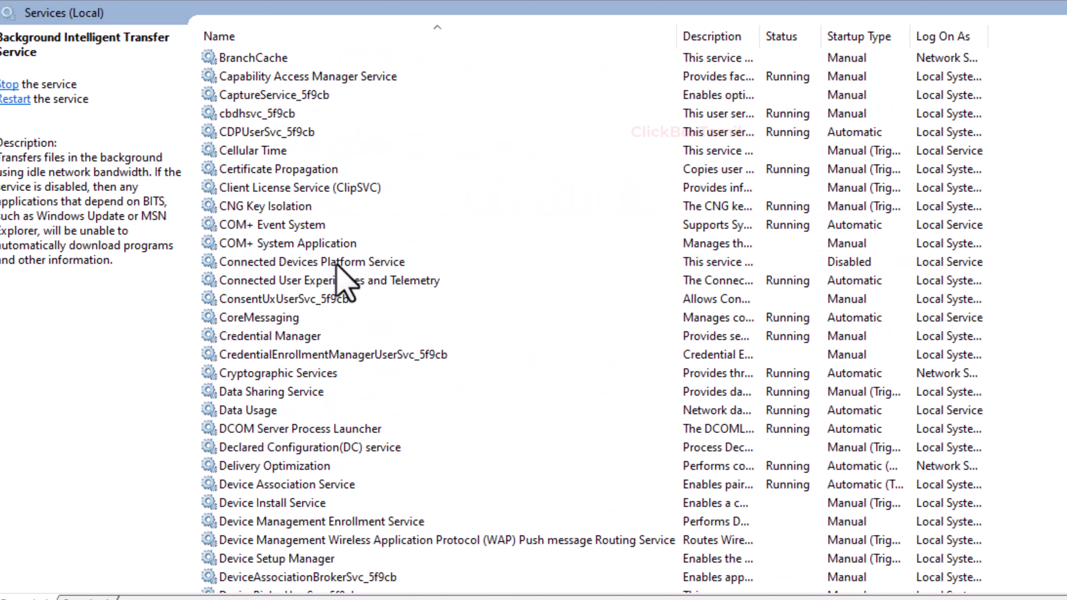
click(241, 281)
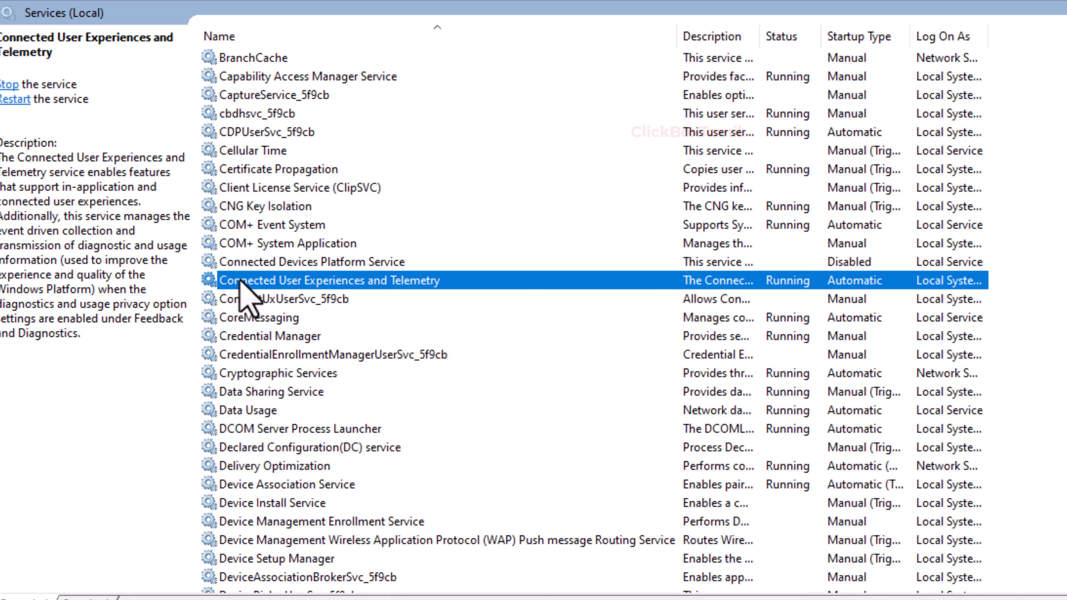
right_click(424, 285)
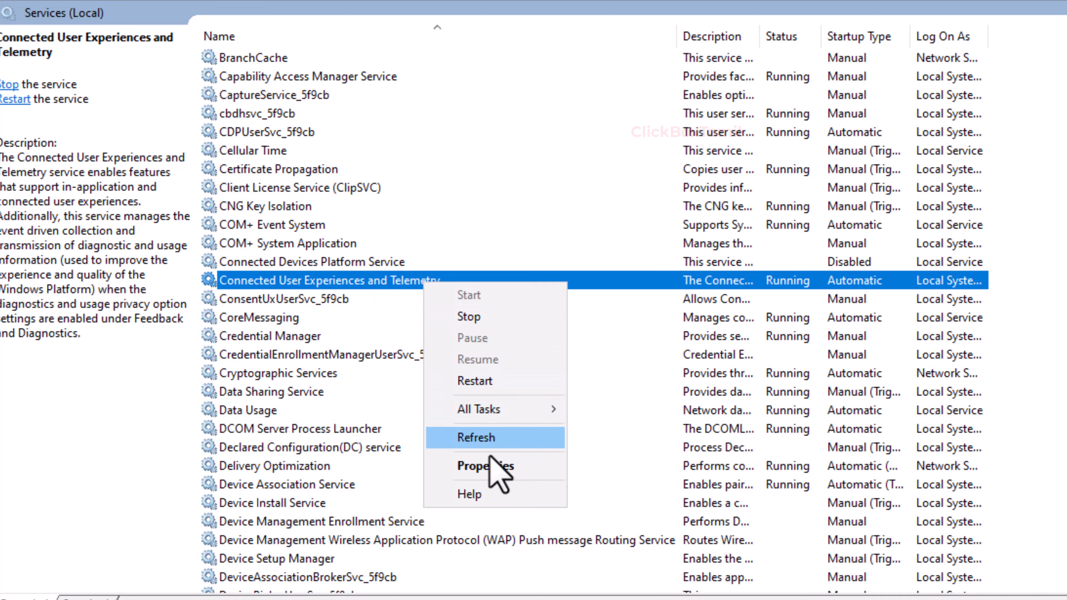
click(497, 464)
click(521, 268)
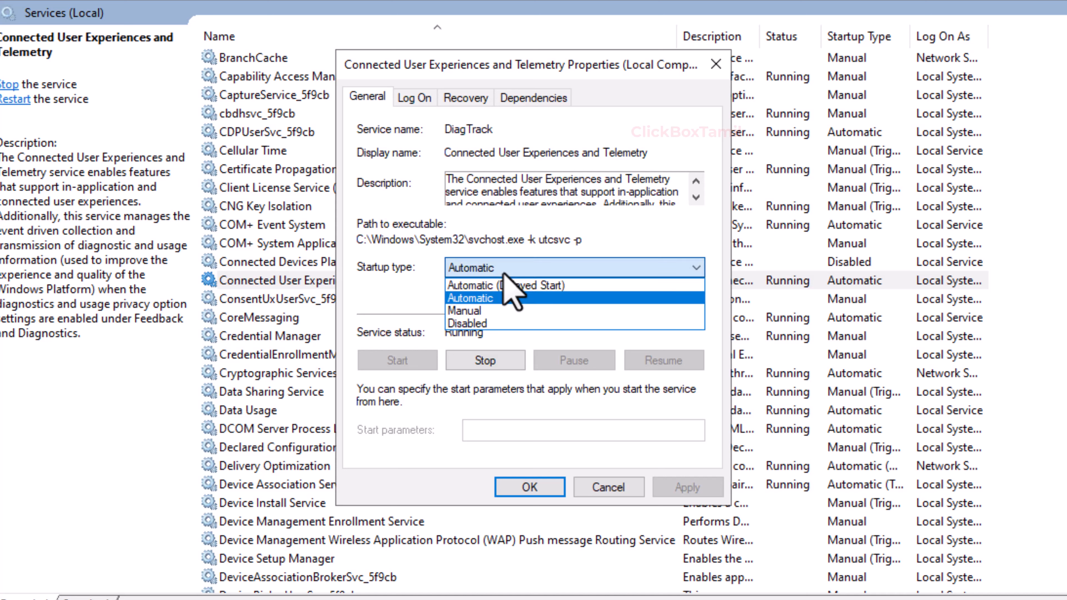
click(487, 323)
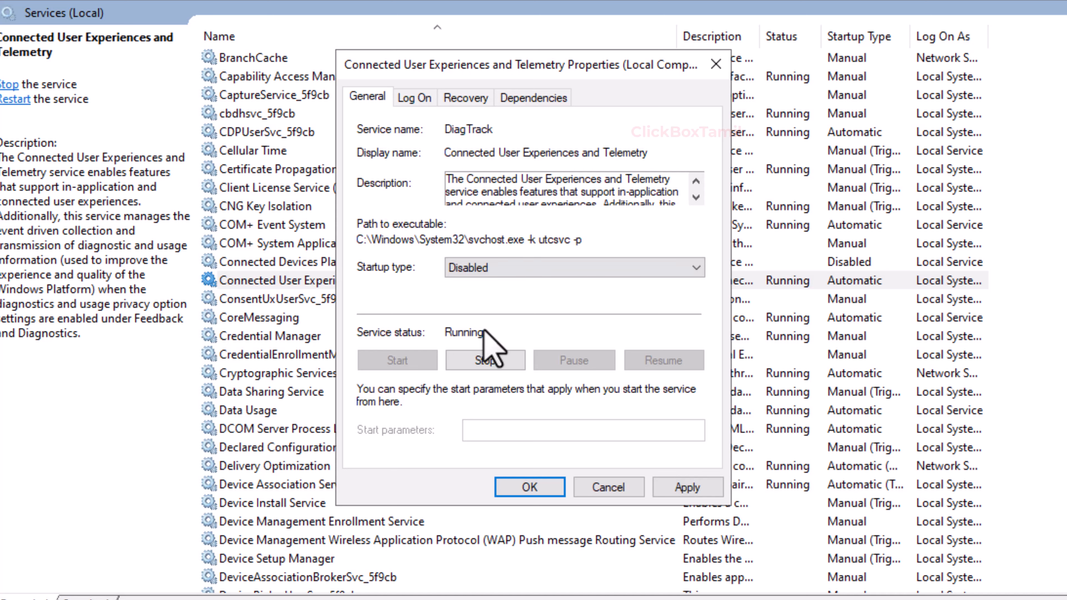
click(486, 363)
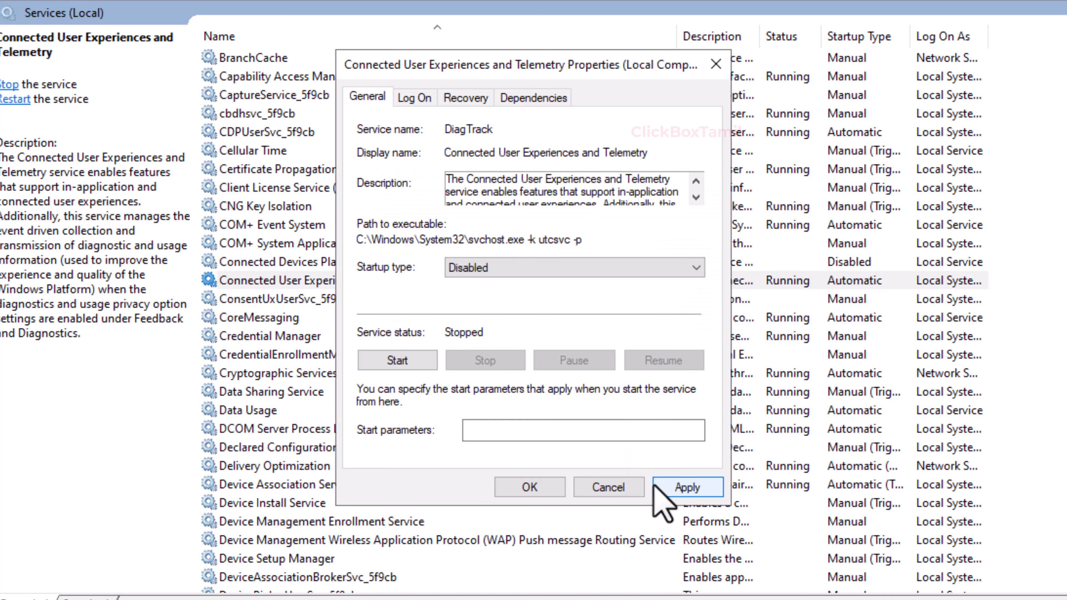
click(683, 488)
click(530, 488)
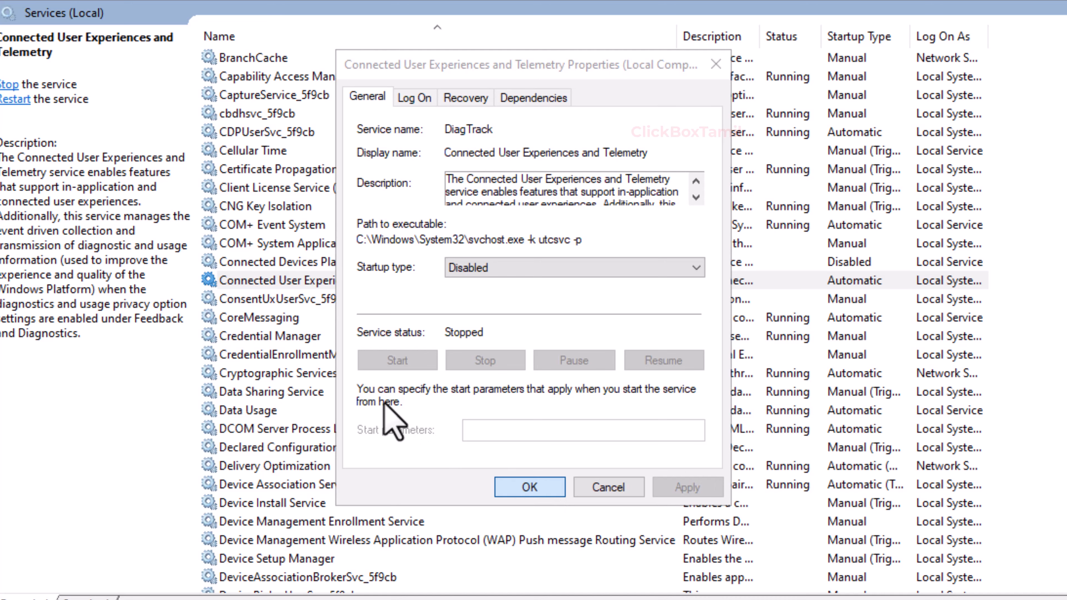
click(529, 487)
Find the SysMain service, set its startup type to Disabled and save its properties.
scroll(328, 399, down, 9)
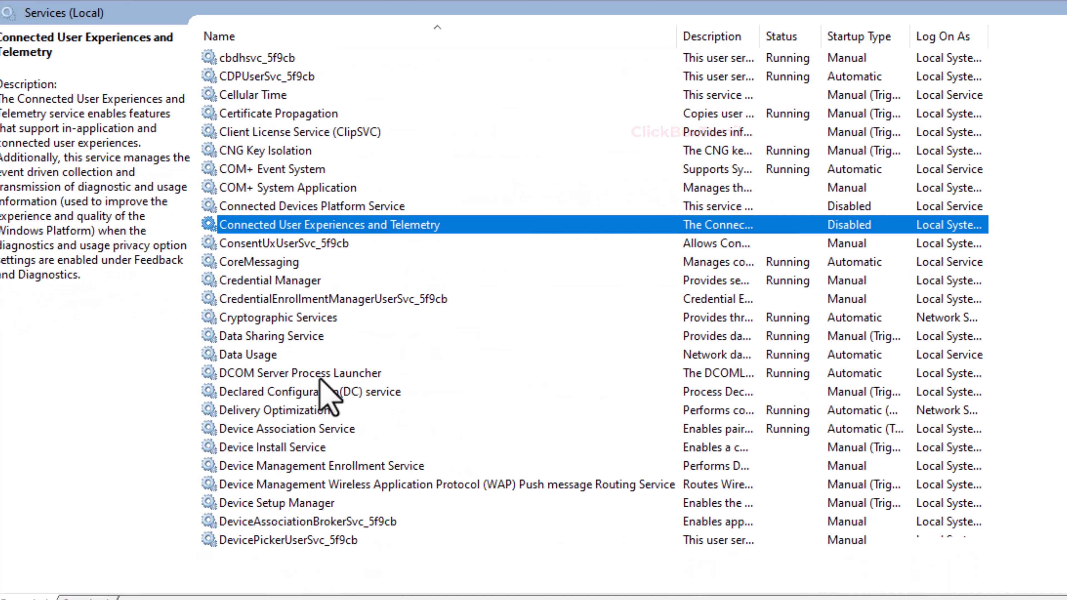
scroll(329, 399, down, 20)
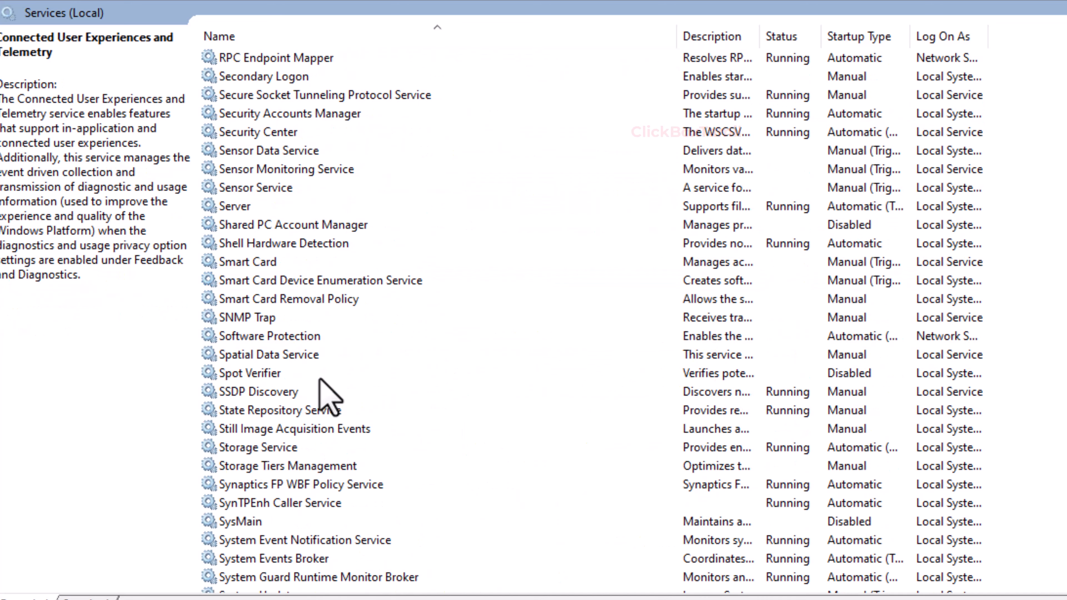
click(230, 299)
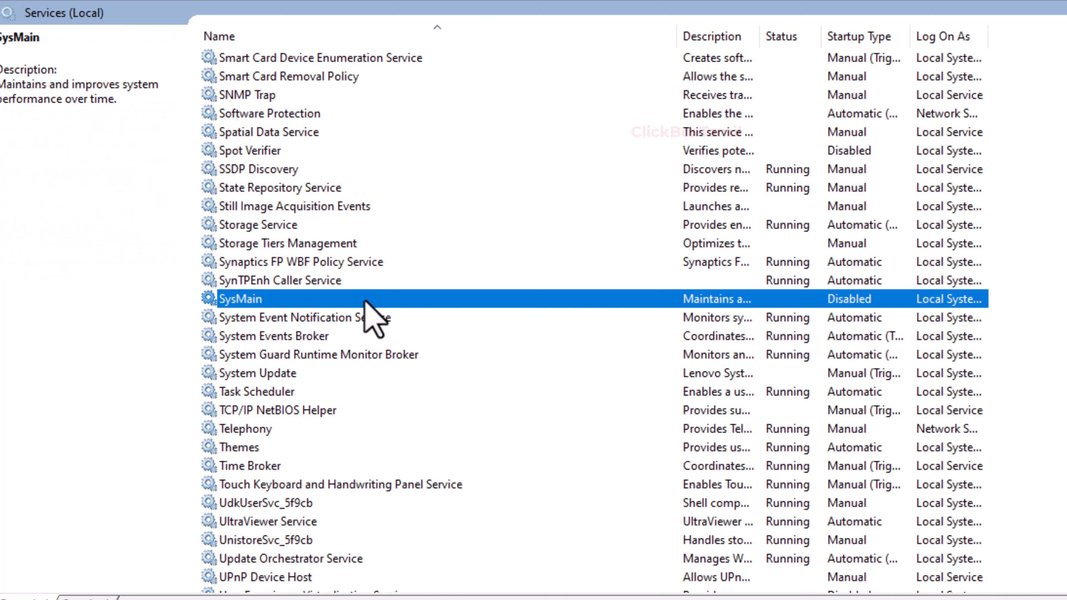
right_click(308, 301)
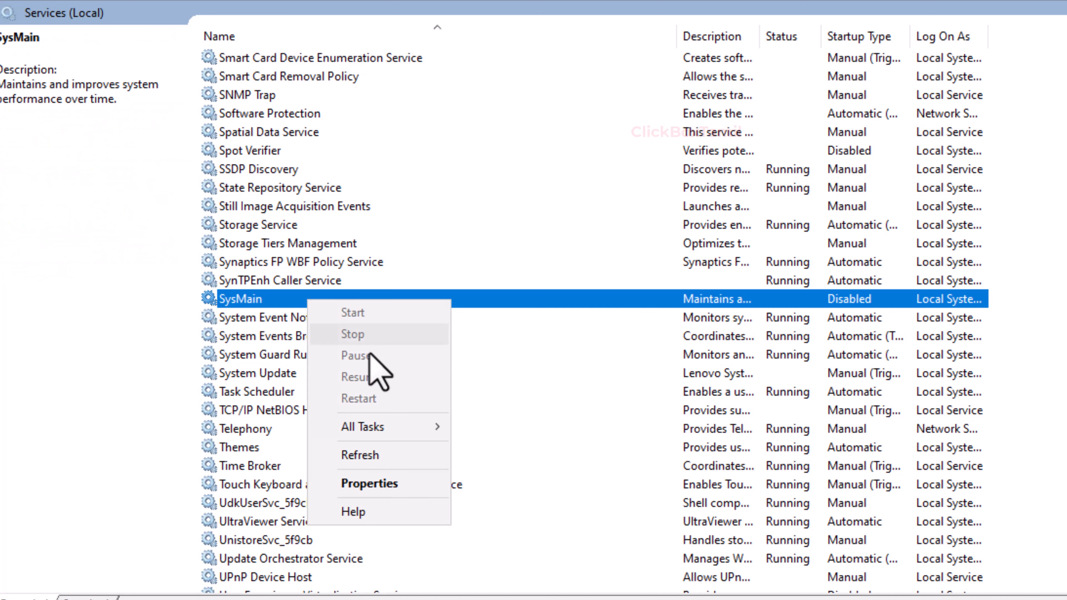
click(380, 483)
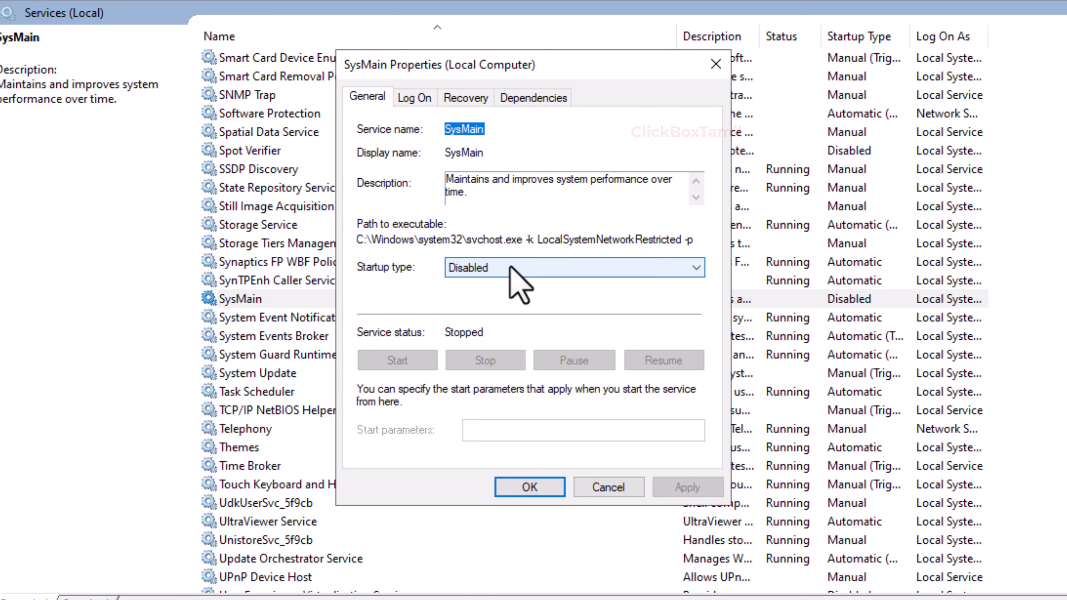
click(515, 268)
click(475, 323)
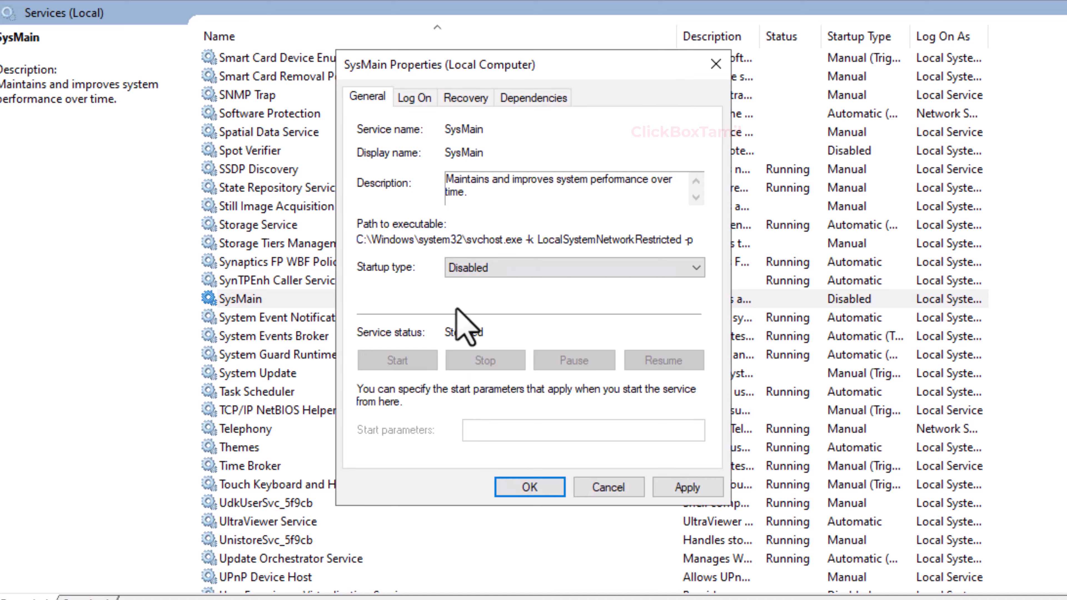
click(678, 487)
click(530, 487)
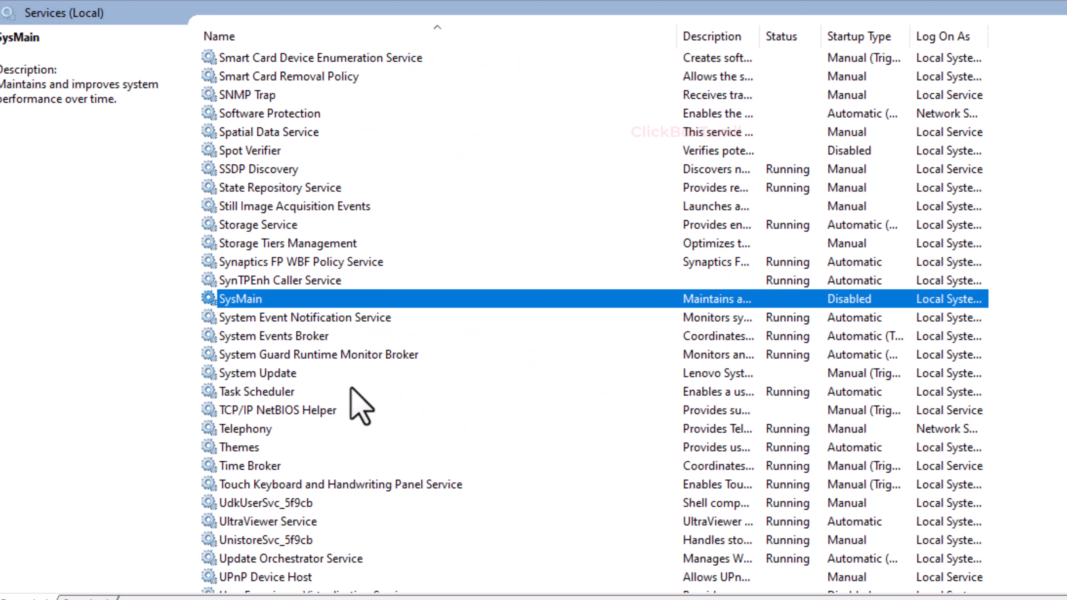
Set the Windows Search service's startup type to Disabled, stop the service and save the properties.
scroll(352, 391, down, 1)
scroll(360, 405, down, 19)
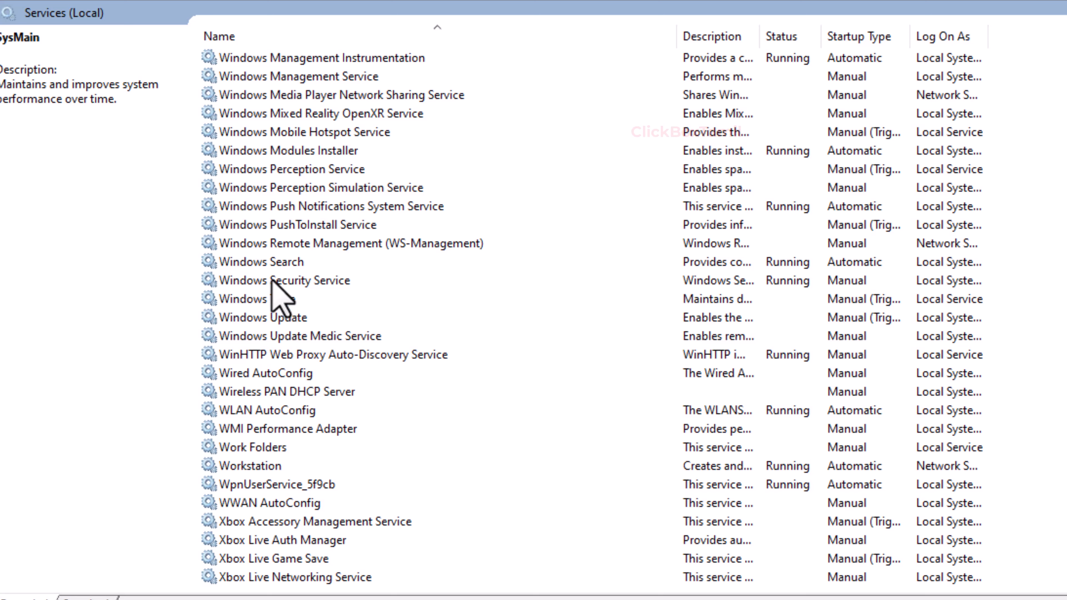
click(269, 264)
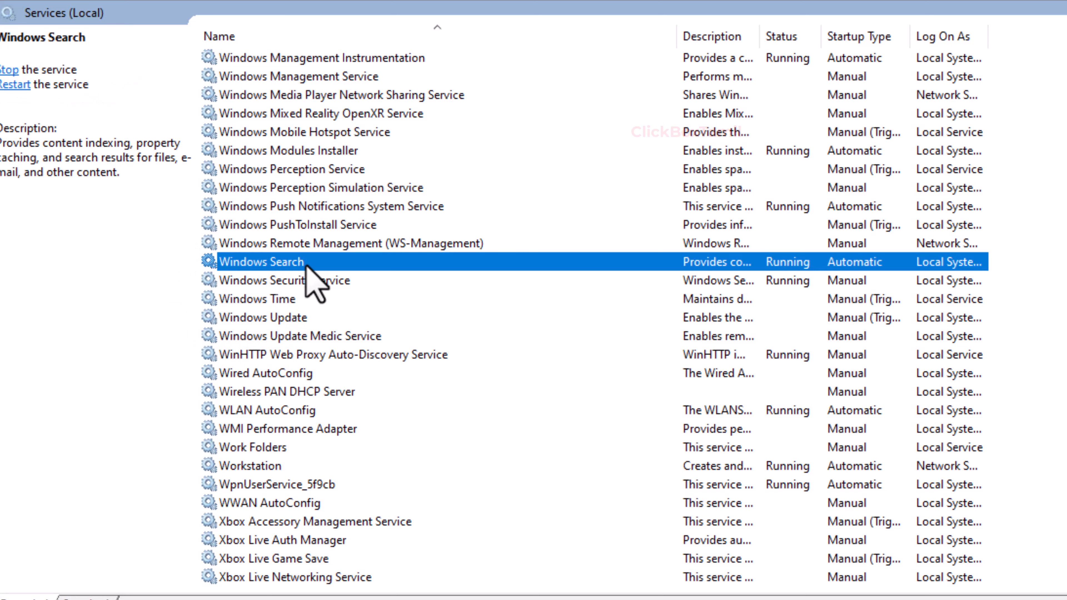
right_click(421, 266)
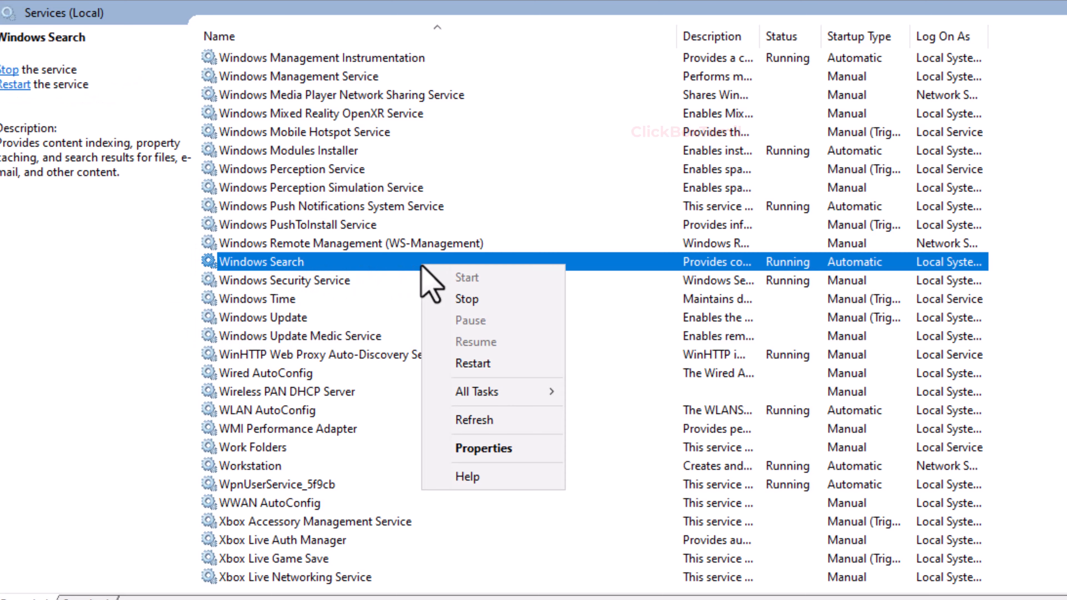
click(500, 448)
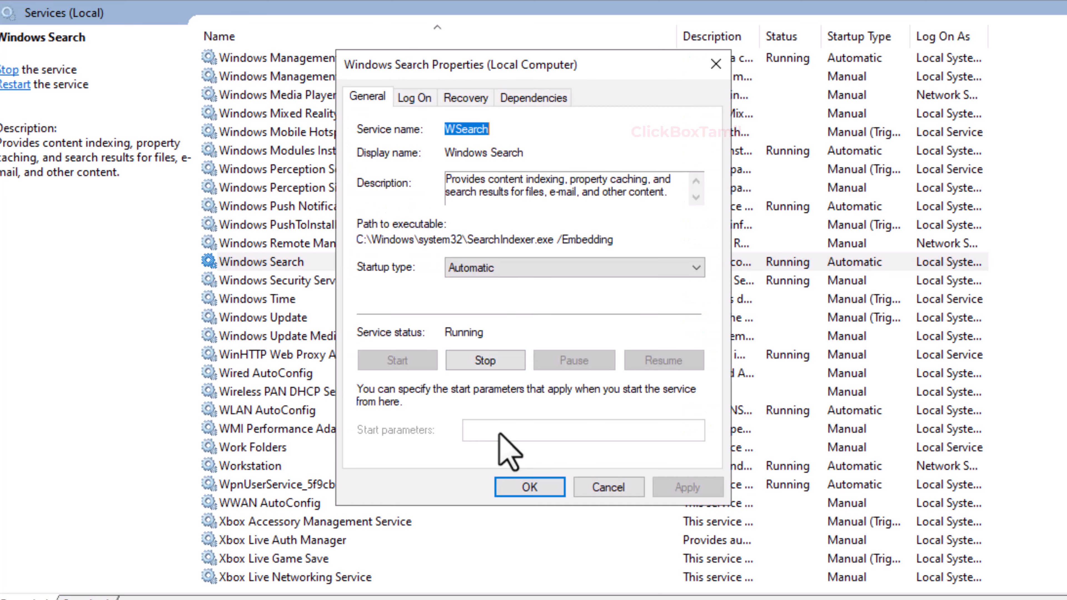
click(481, 269)
click(483, 323)
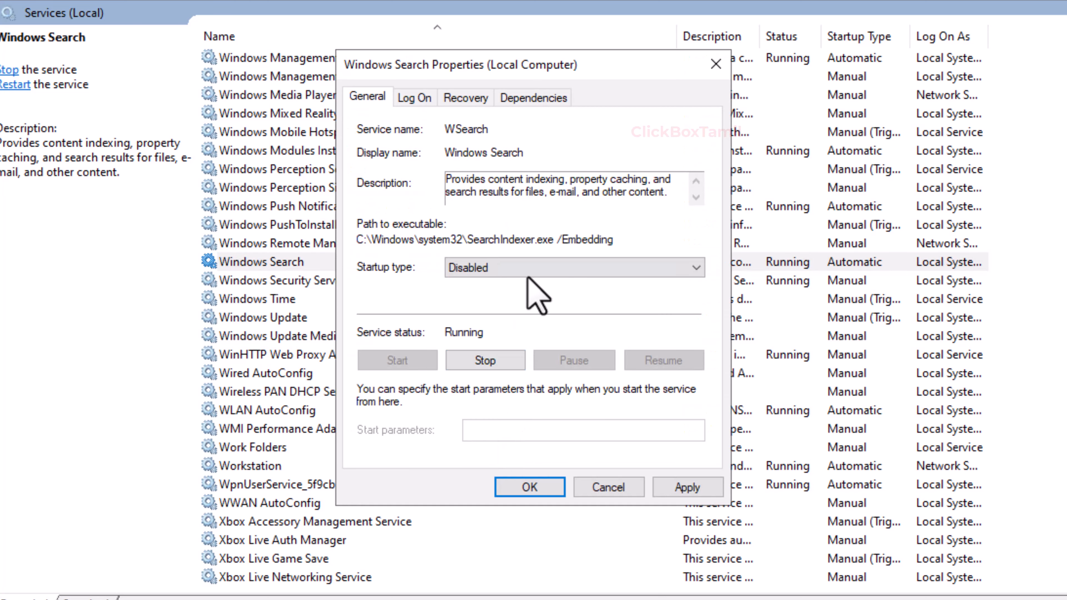
click(496, 360)
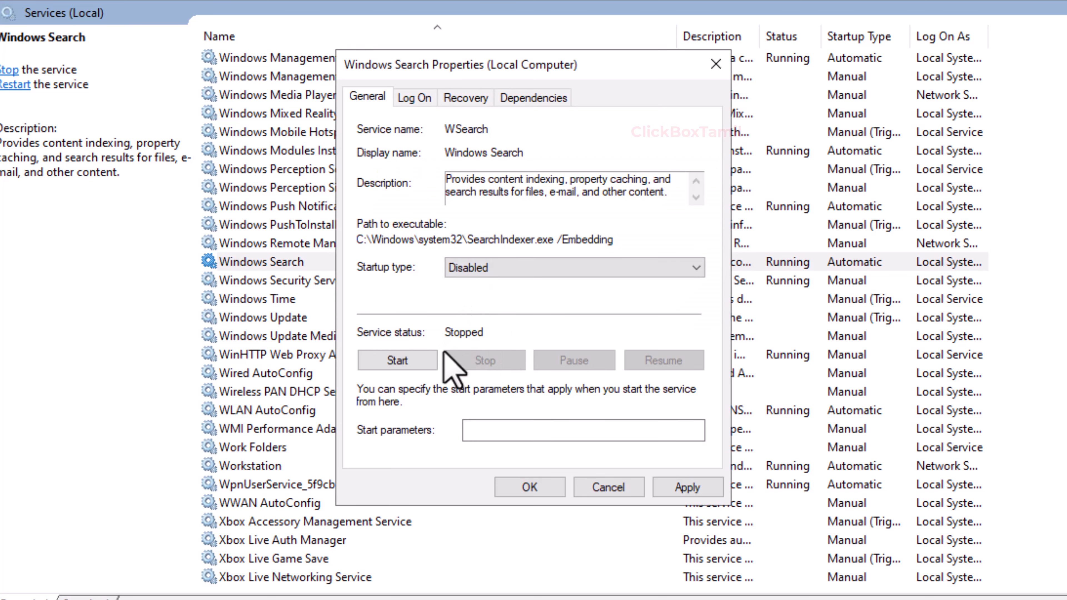
click(684, 489)
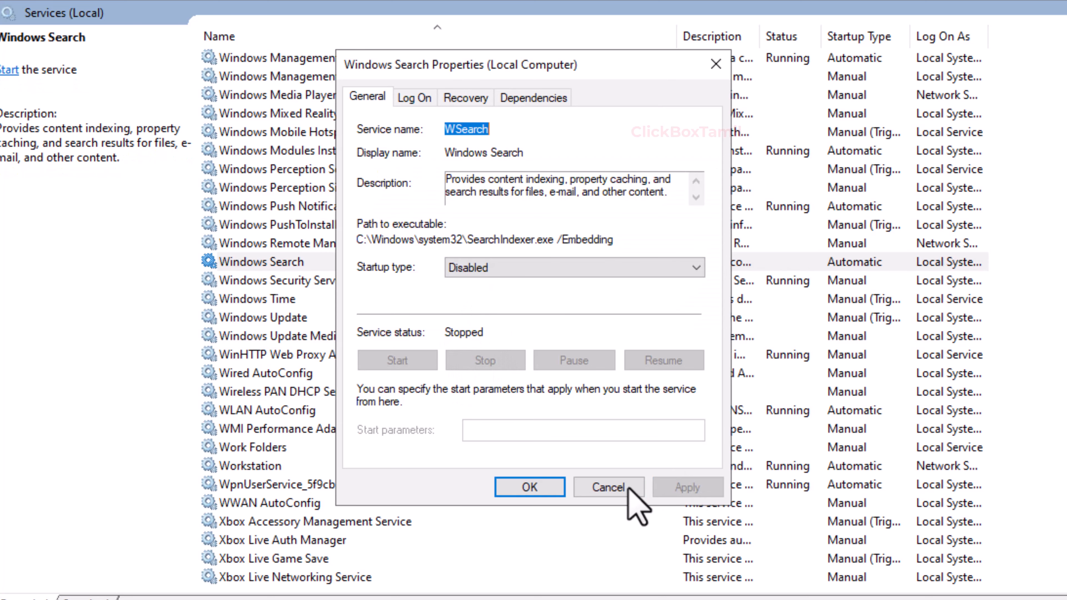
click(530, 487)
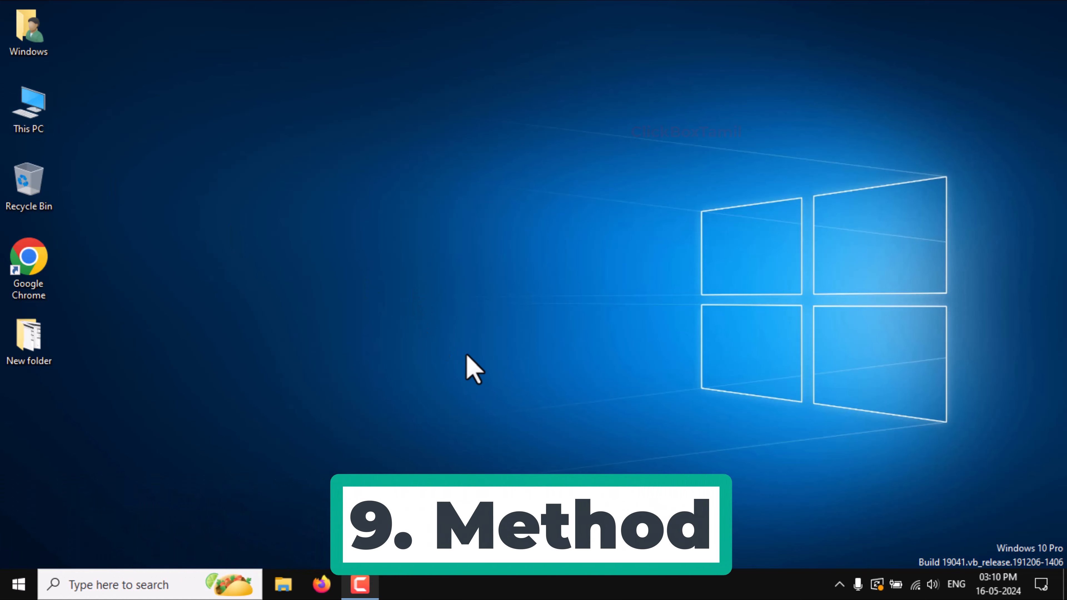
Run an error-checking scan on the OS (C:) drive from its properties.
key(super+e)
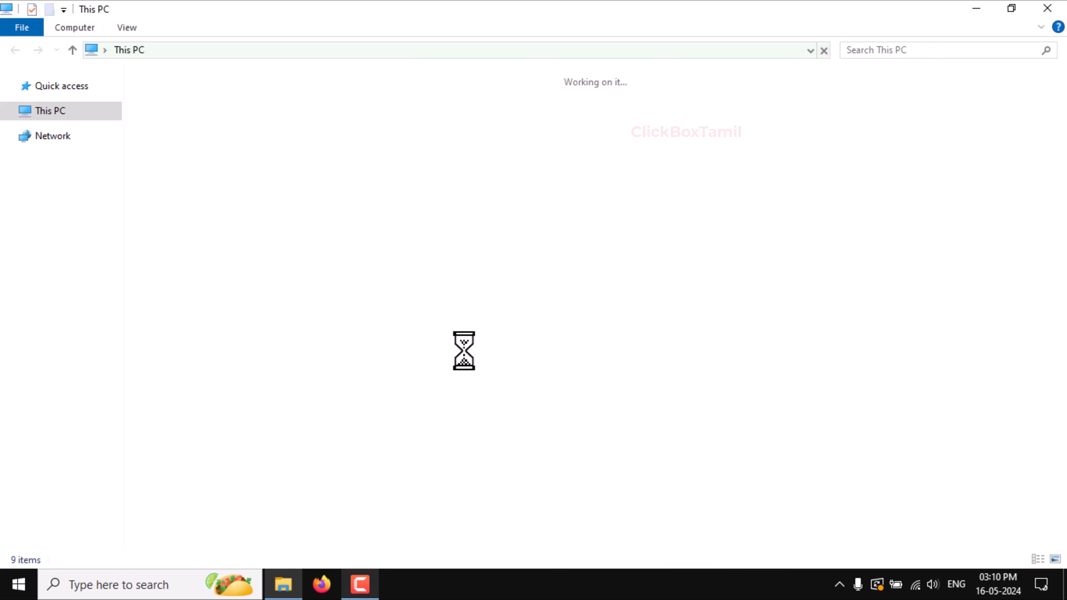
click(174, 232)
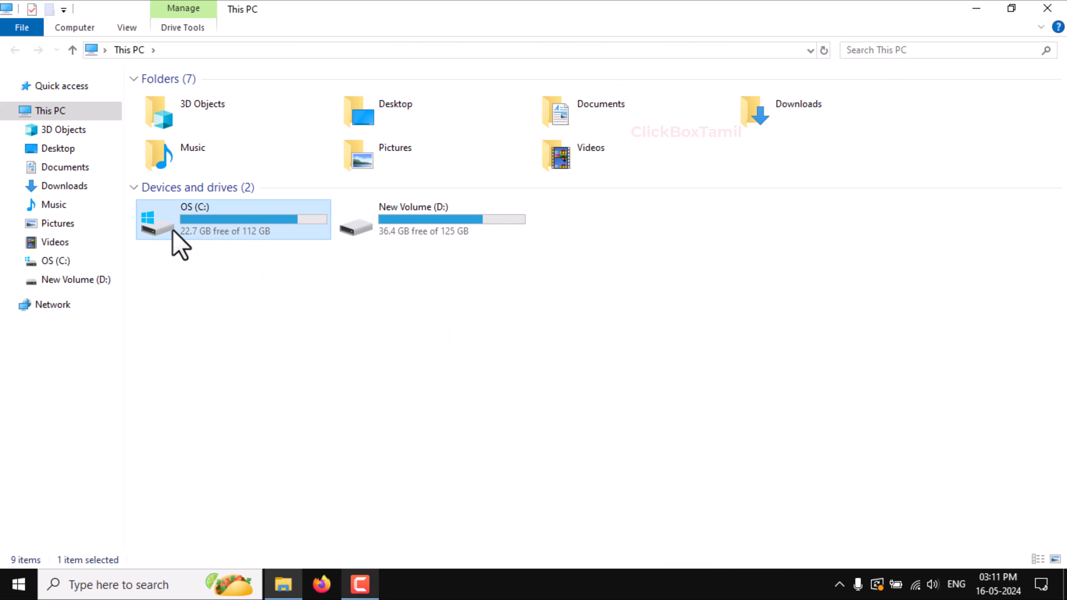
right_click(193, 232)
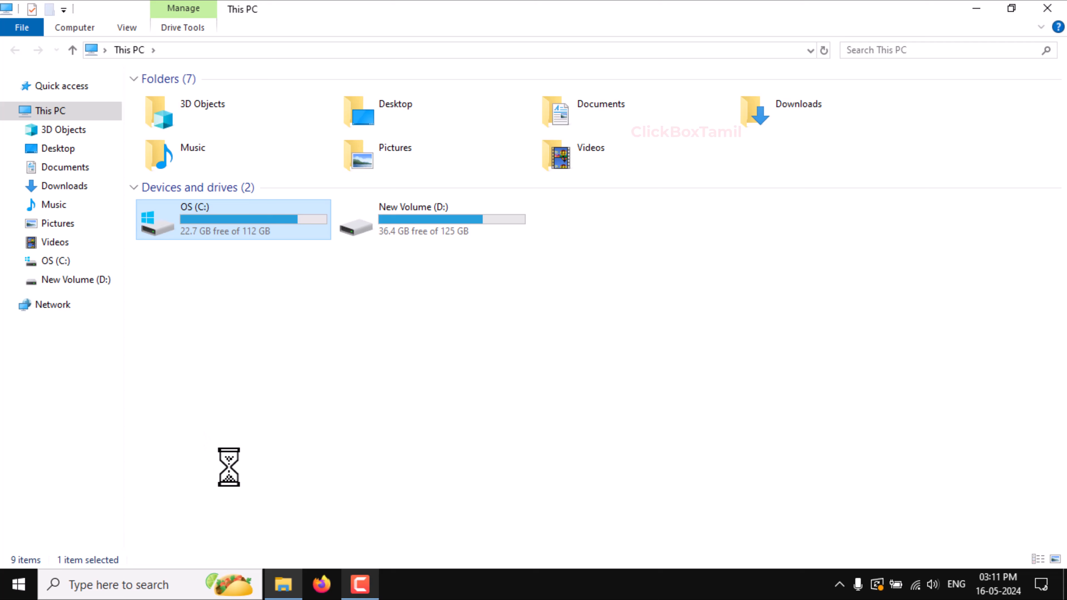
click(246, 556)
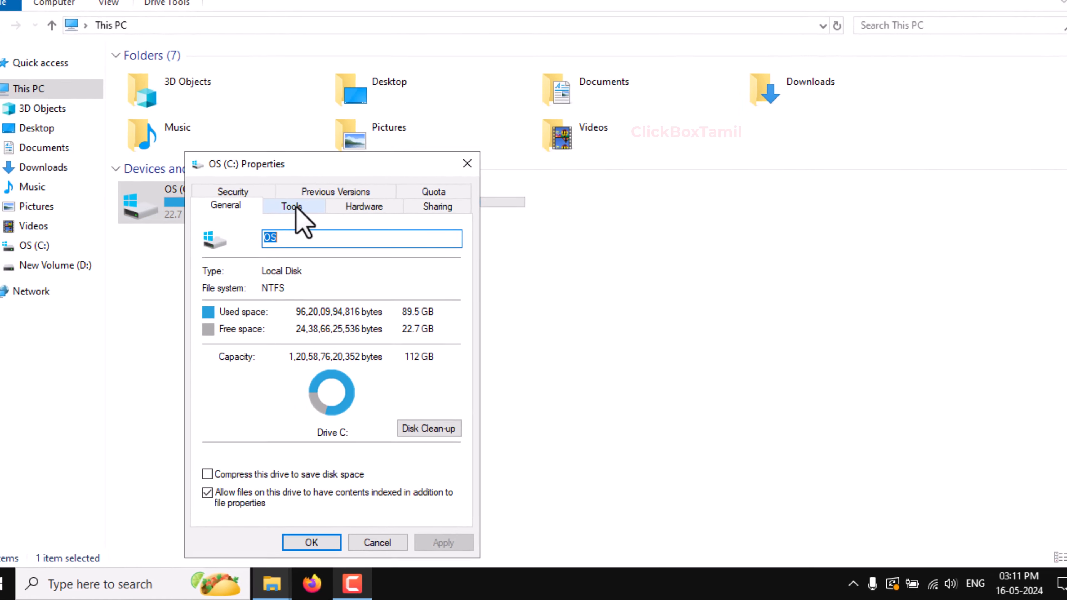
click(295, 206)
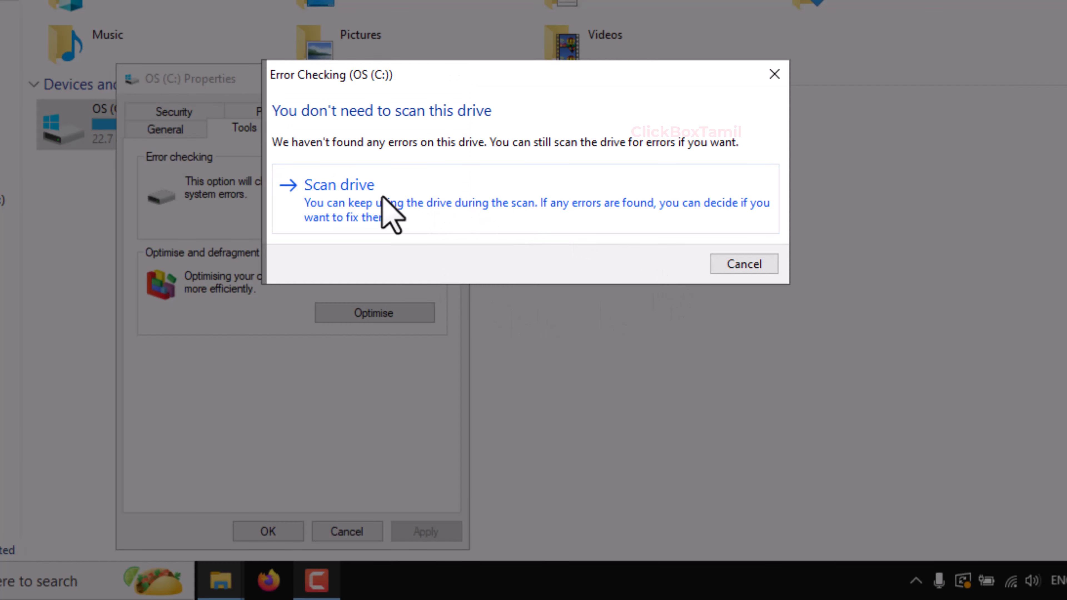
click(382, 197)
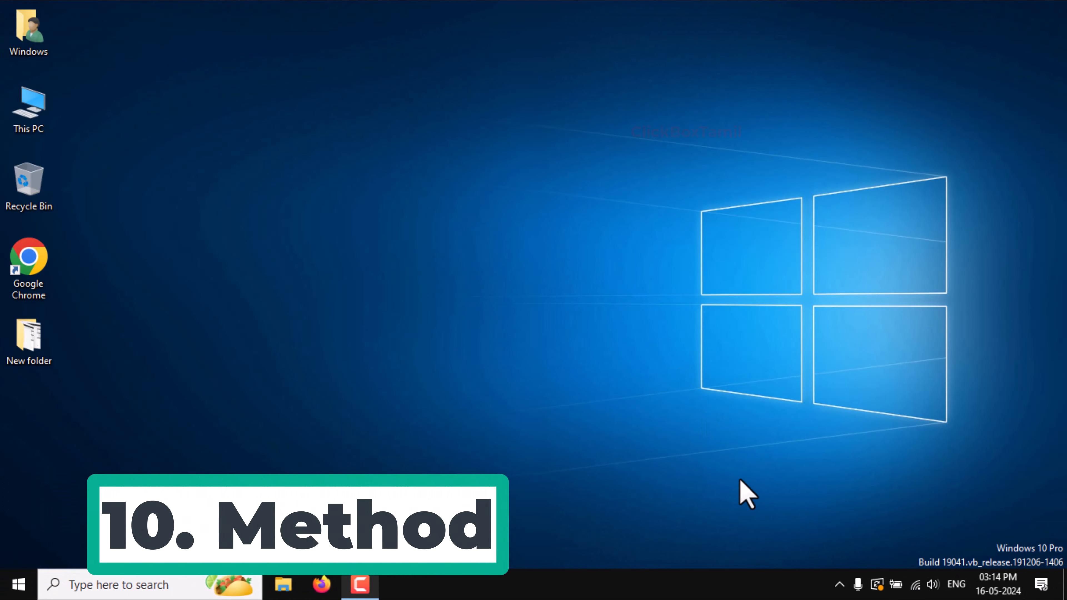
Open the Avast antivirus program that is running in the background.
click(841, 583)
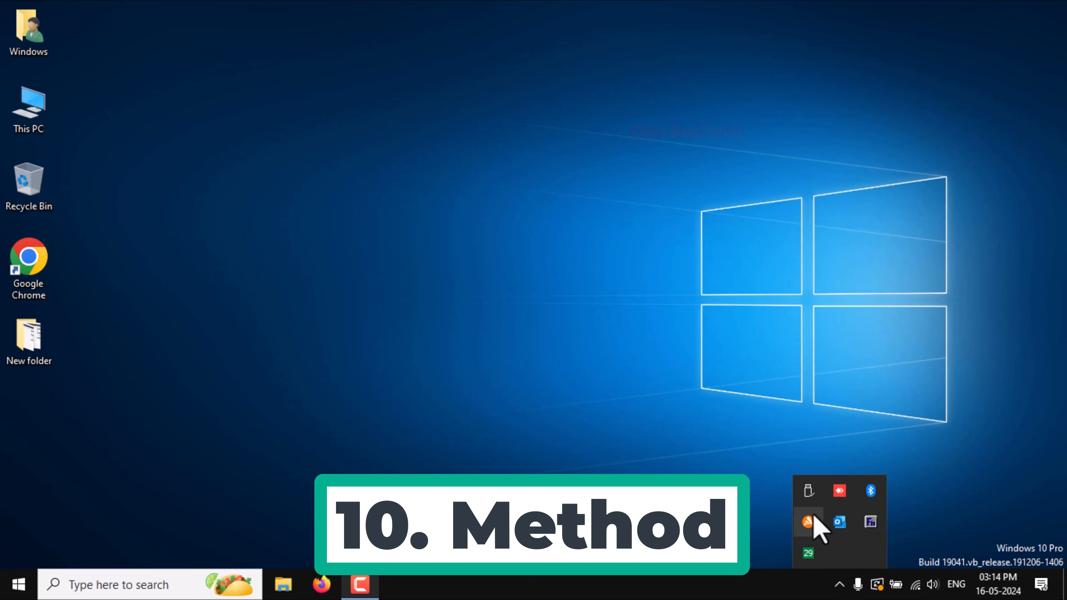
click(809, 523)
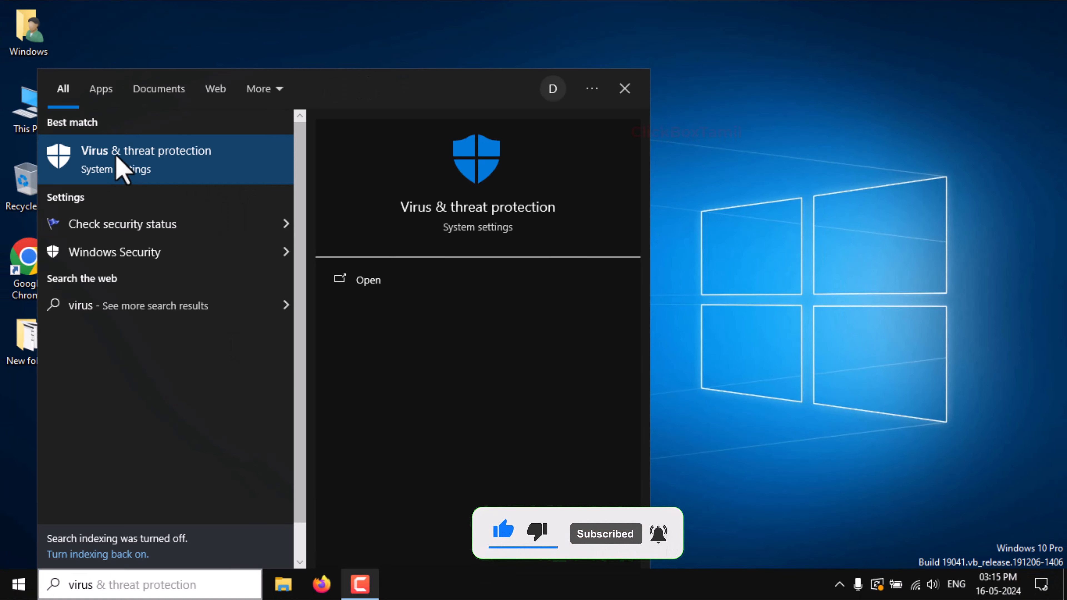
Start a quick scan for current threats in the Virus & threat protection settings of Windows Security.
click(122, 168)
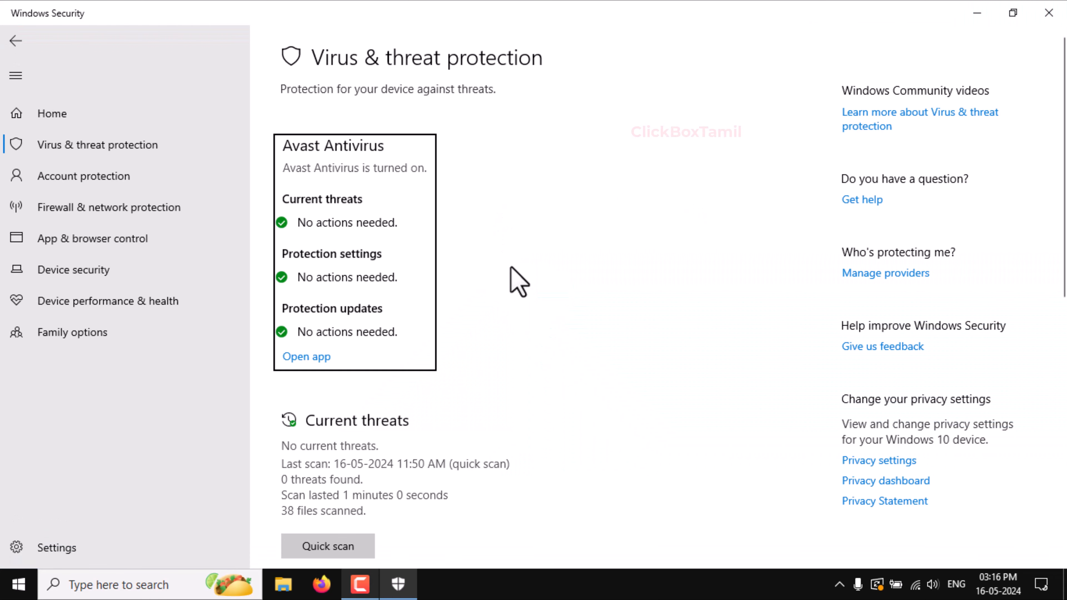
scroll(379, 311, down, 5)
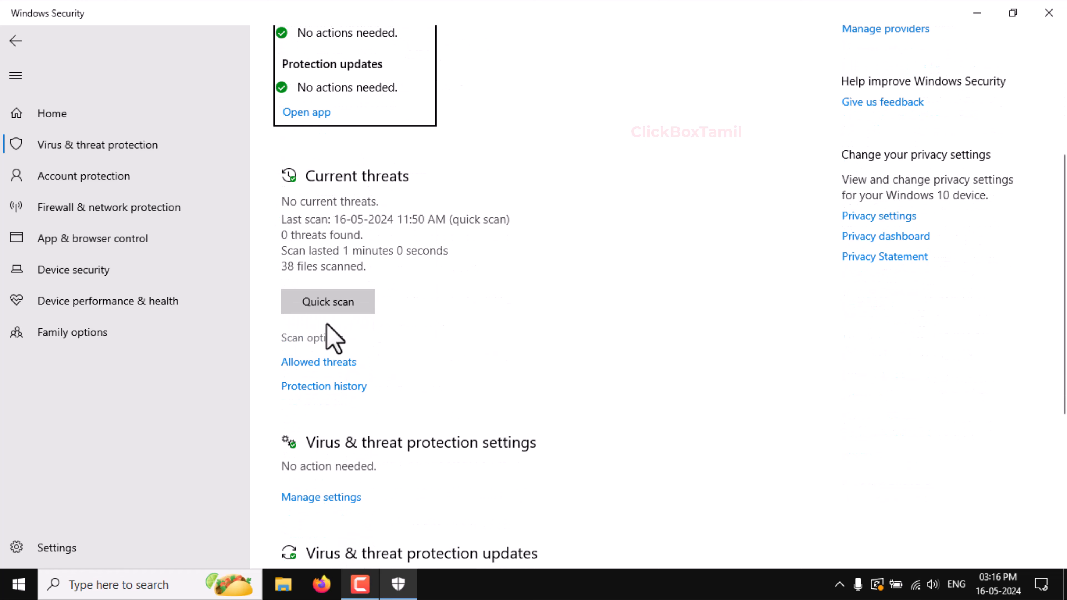
click(330, 305)
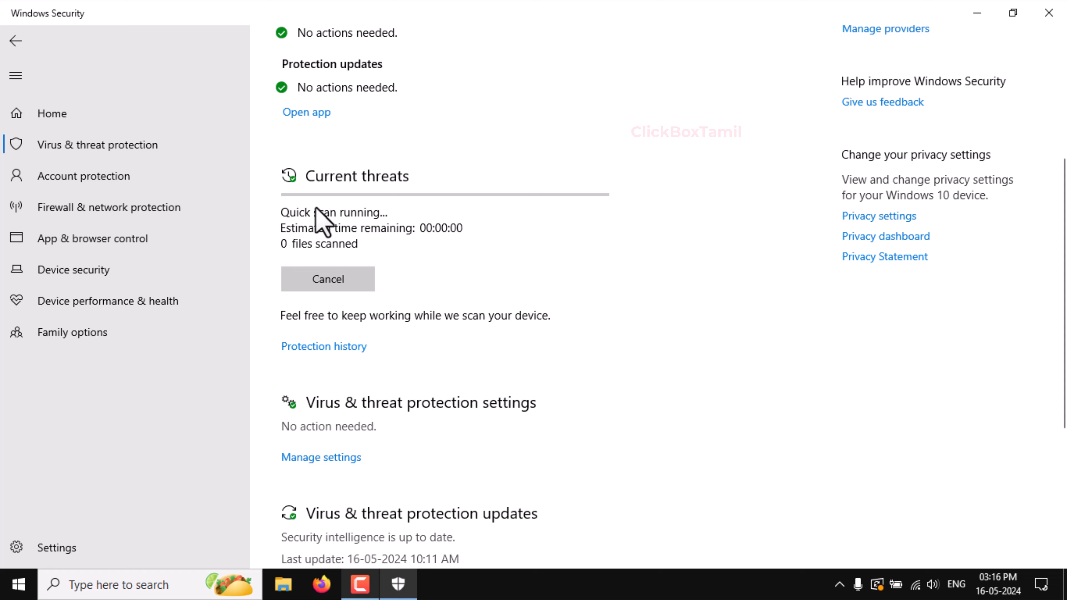